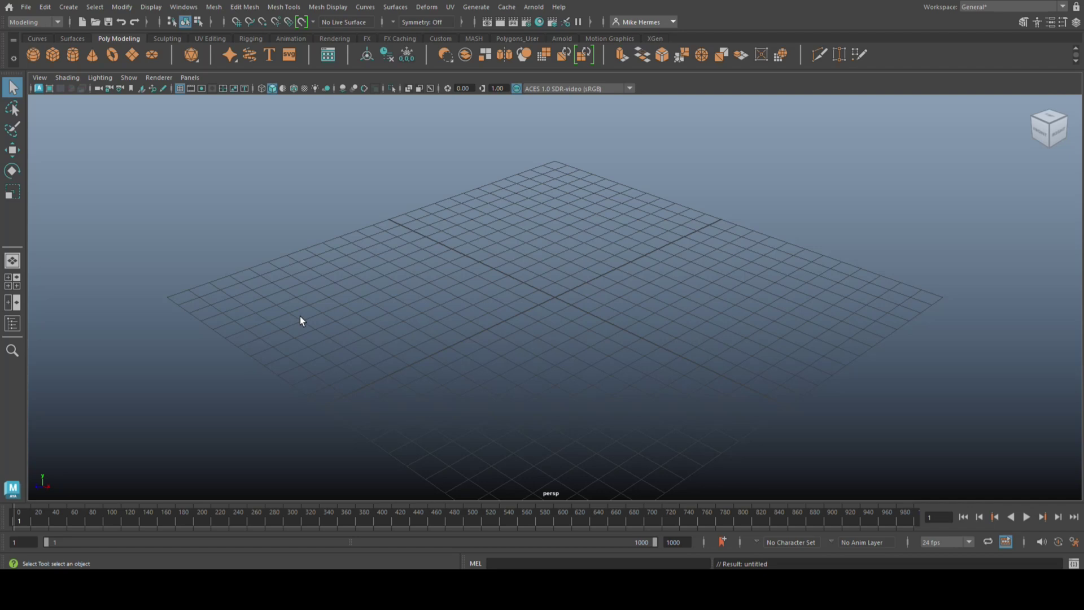
Open HumanBody.ma from the Content Browser's Examples > Sculpting Base Meshes > Bipeds folder.
{"action": "left_click", "coordinate": [191, 8]}
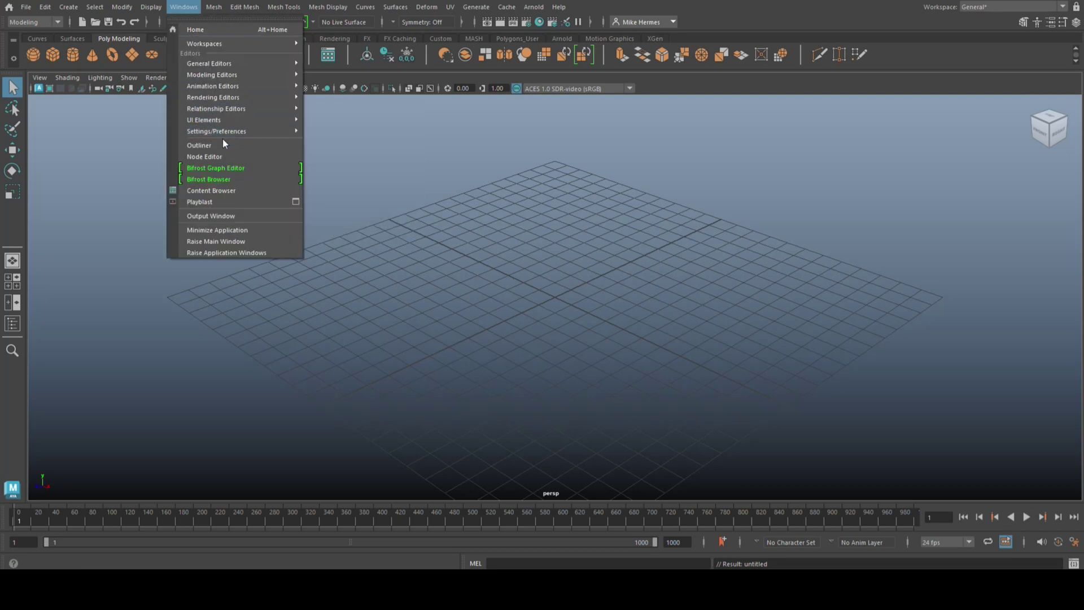
{"action": "left_click", "coordinate": [226, 191]}
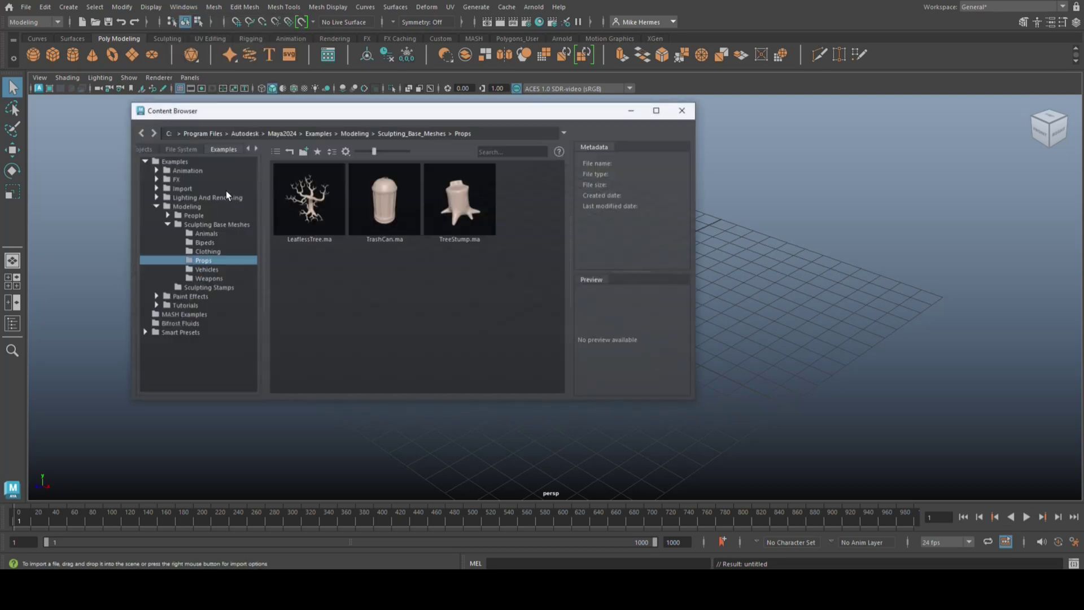
{"action": "left_click", "coordinate": [191, 215]}
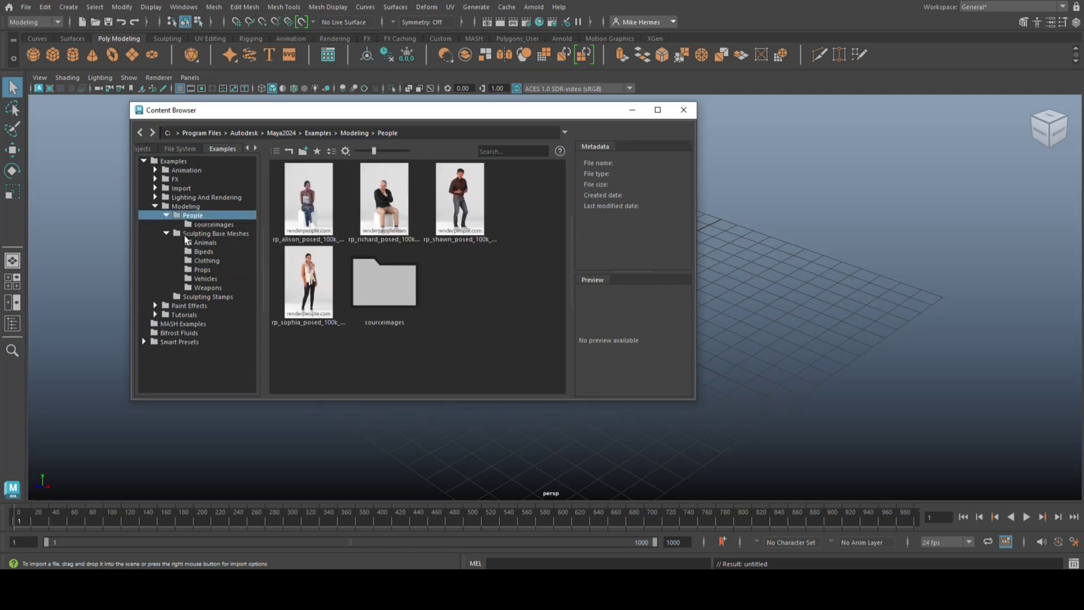
{"action": "double_click", "coordinate": [215, 235]}
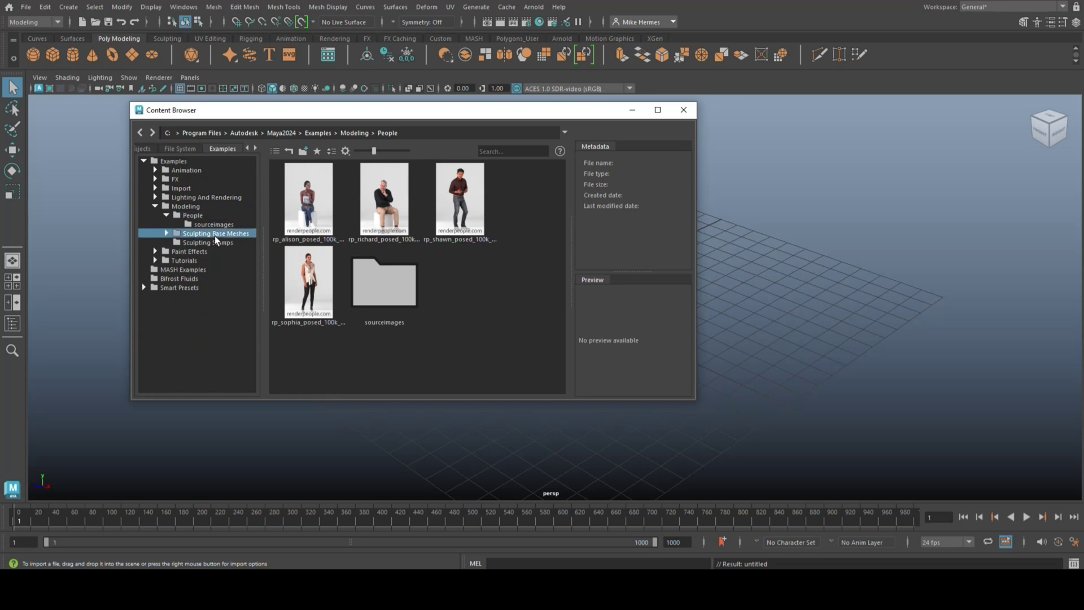
{"action": "left_click", "coordinate": [165, 234]}
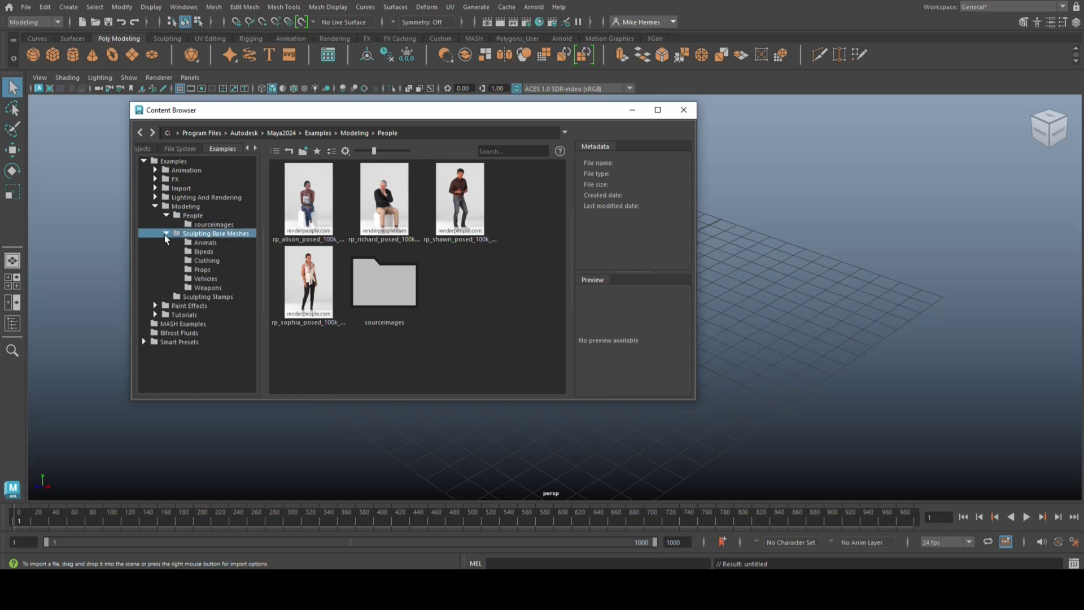
{"action": "left_click", "coordinate": [203, 252]}
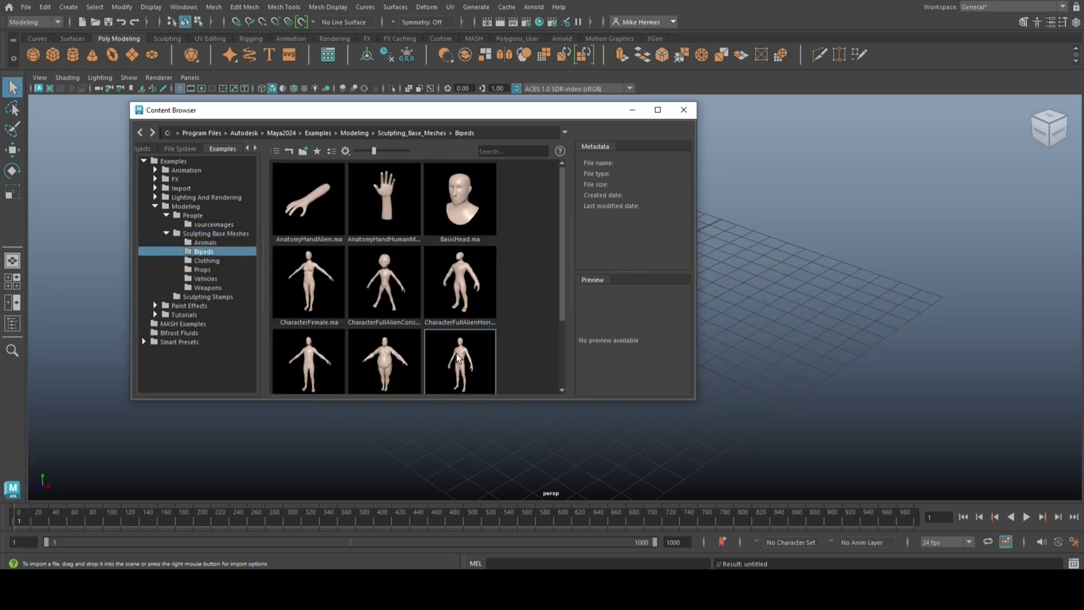
{"action": "double_click", "coordinate": [456, 353]}
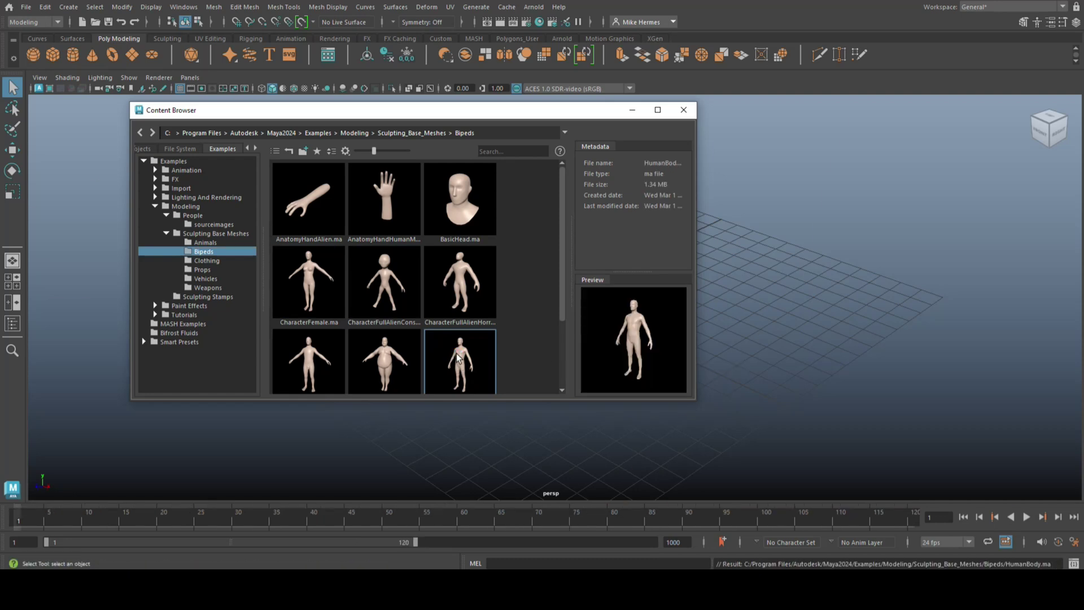
Assign a new Lambert material to the HumanBody mesh.
{"action": "left_click", "coordinate": [683, 109]}
{"action": "scroll", "coordinate": [688, 205], "scroll_direction": "down", "scroll_amount": 10}
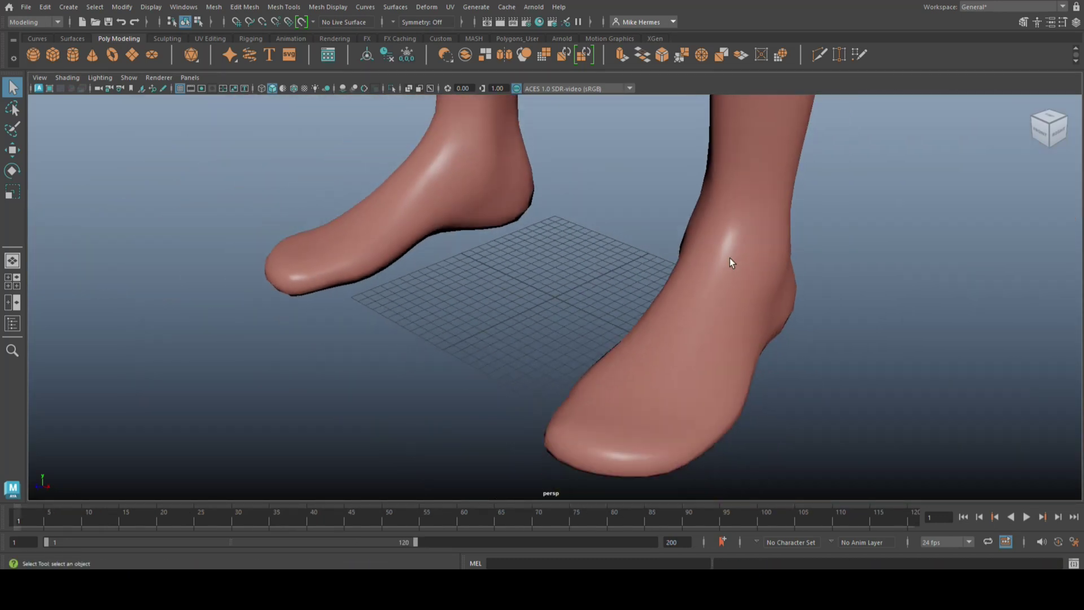
{"action": "left_click", "coordinate": [660, 307]}
{"action": "right_click_drag", "start_coordinate": [664, 251], "coordinate": [672, 540]}
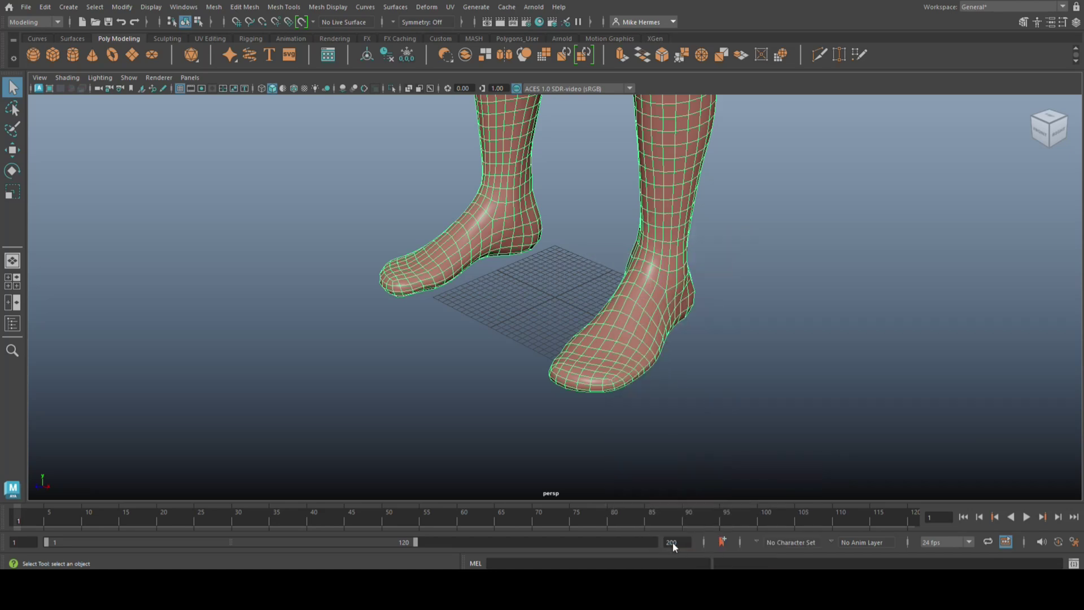
{"action": "left_click", "coordinate": [452, 268]}
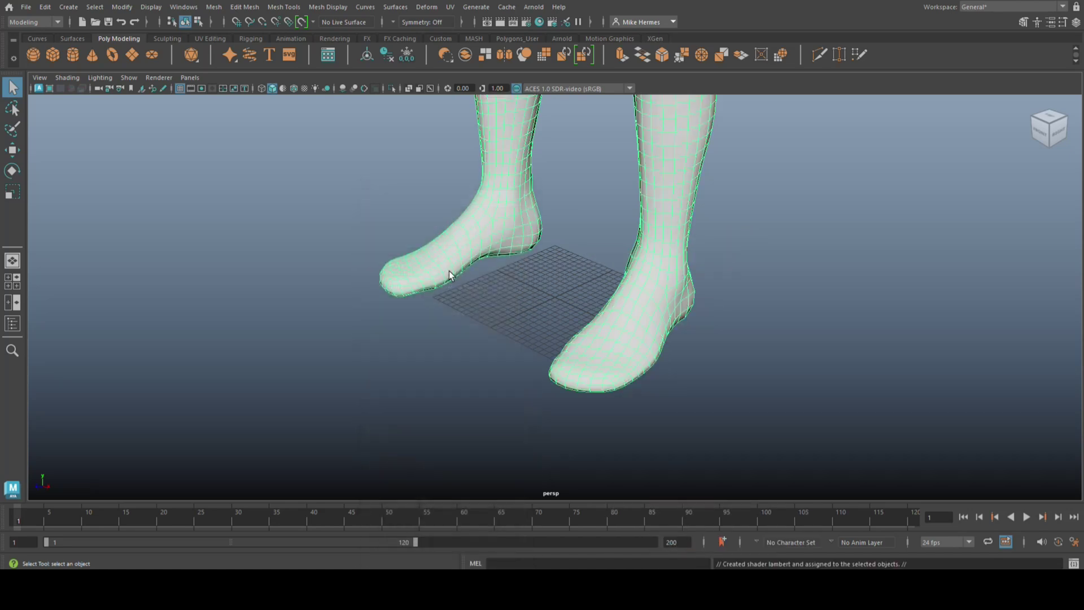
Scale the figure down uniformly to about 0.057 and frame it in a frontal view.
{"action": "key", "text": "r"}
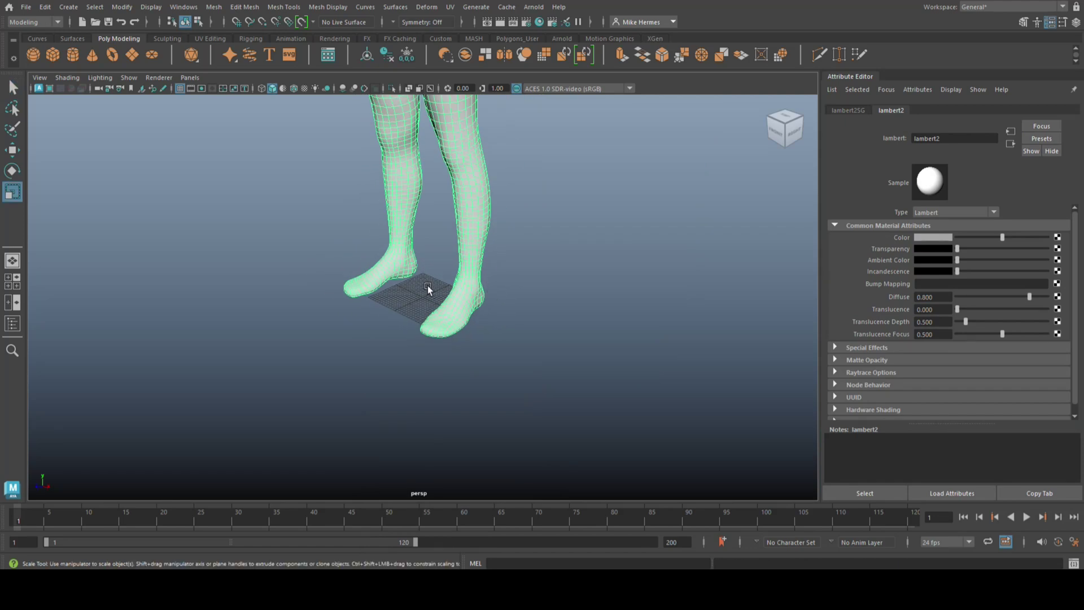
{"action": "left_click", "coordinate": [427, 293]}
{"action": "right_click_drag", "start_coordinate": [428, 297], "coordinate": [57, 345], "text": "alt"}
{"action": "middle_click_drag", "start_coordinate": [351, 314], "coordinate": [276, 355]}
{"action": "key", "text": "f"}
{"action": "left_click", "coordinate": [563, 298]}
{"action": "scroll", "coordinate": [544, 302], "scroll_direction": "up", "scroll_amount": 3}
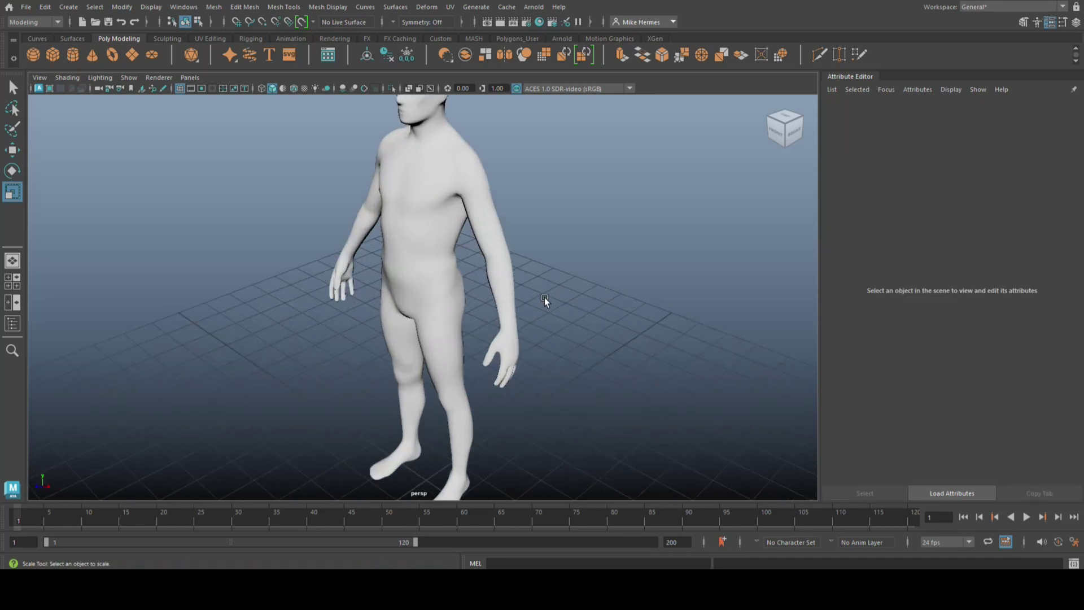
{"action": "mouse_move", "coordinate": [544, 303]}
{"action": "left_mouse_down", "text": "alt"}
{"action": "mouse_move", "coordinate": [603, 319]}
{"action": "mouse_move", "coordinate": [564, 296]}
{"action": "mouse_move", "coordinate": [576, 290]}
{"action": "mouse_move", "coordinate": [549, 290]}
{"action": "mouse_move", "coordinate": [568, 286]}
{"action": "left_mouse_up", "text": "alt"}
Show the figure in wireframe, marquee-select the left hand's vertices, then deselect them.
{"action": "key", "text": "4"}
{"action": "scroll", "coordinate": [595, 312], "scroll_direction": "down", "scroll_amount": 3}
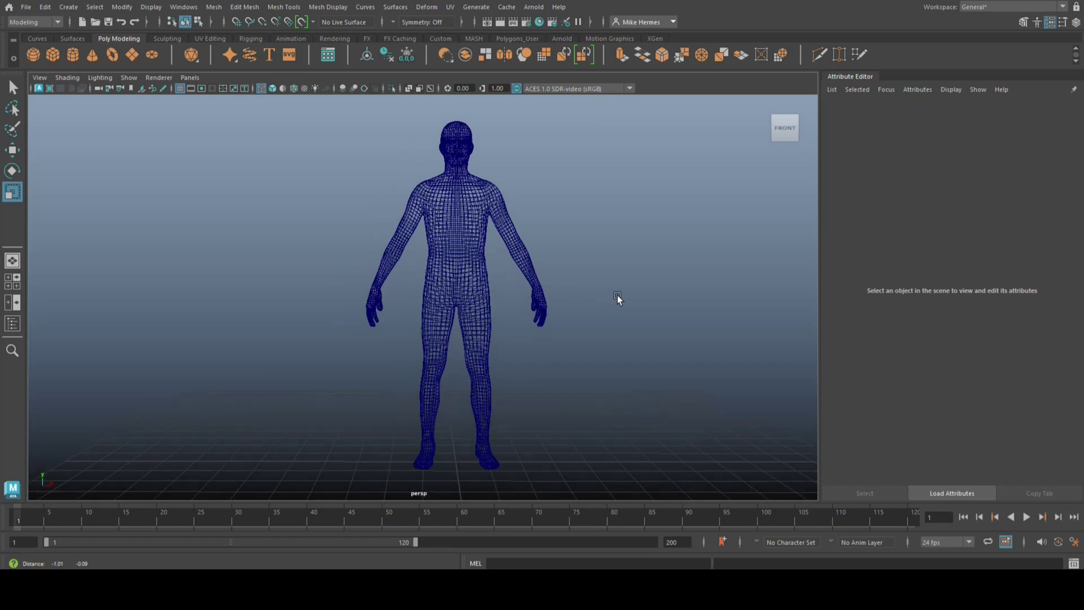
{"action": "scroll", "coordinate": [617, 307], "scroll_direction": "up", "scroll_amount": 2}
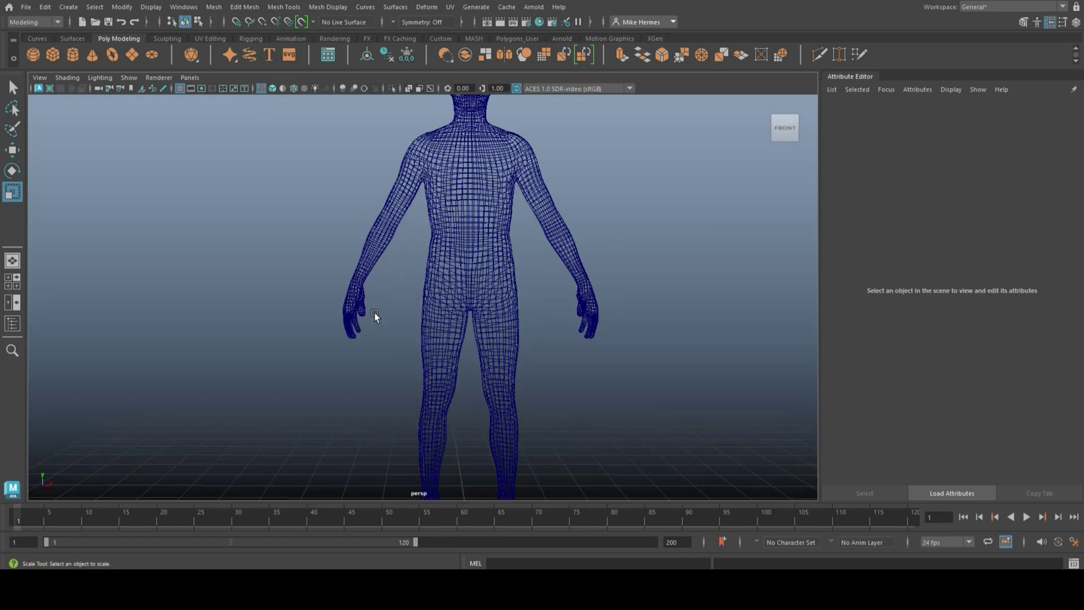
{"action": "left_click", "coordinate": [354, 307]}
{"action": "right_click_drag", "start_coordinate": [353, 307], "coordinate": [318, 299]}
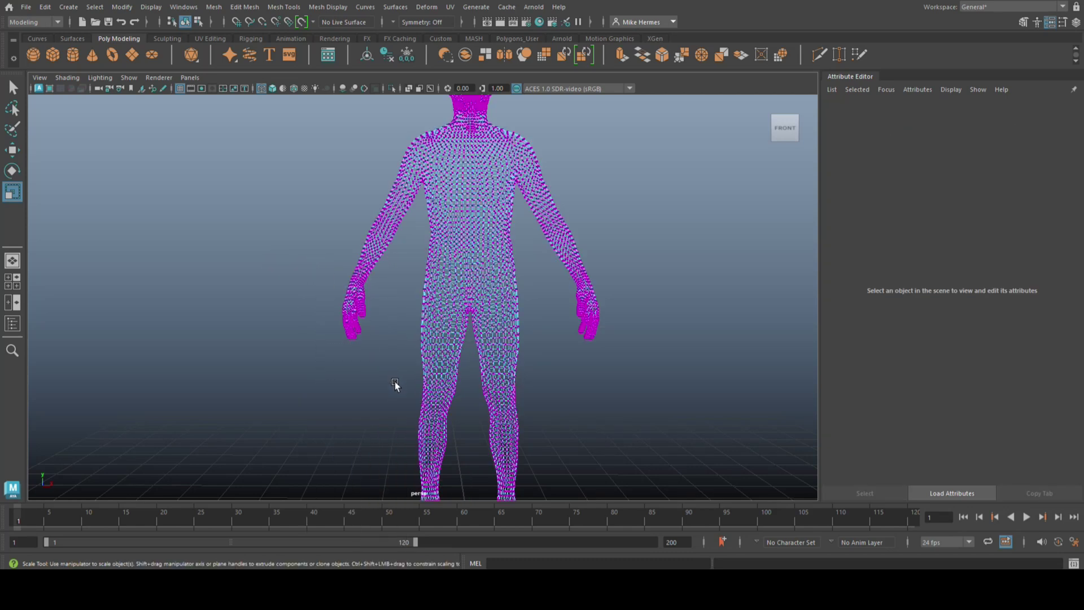
{"action": "left_click_drag", "start_coordinate": [389, 279], "coordinate": [349, 382]}
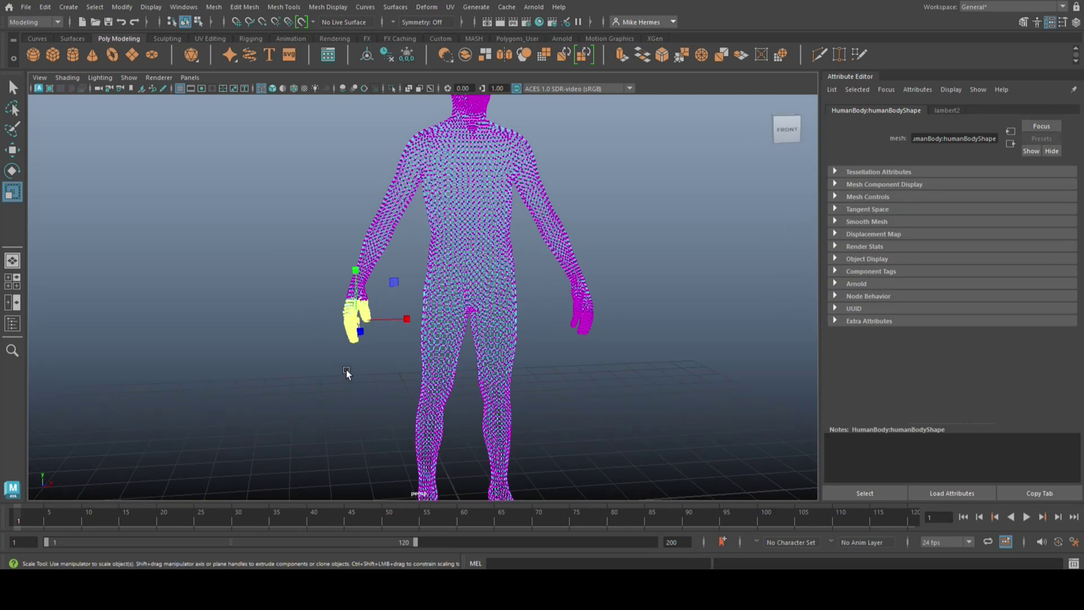
{"action": "left_click", "coordinate": [341, 361]}
Return to object mode with the whole mesh selected, and reposition the view.
{"action": "left_click_drag", "start_coordinate": [303, 303], "coordinate": [424, 271], "text": "alt"}
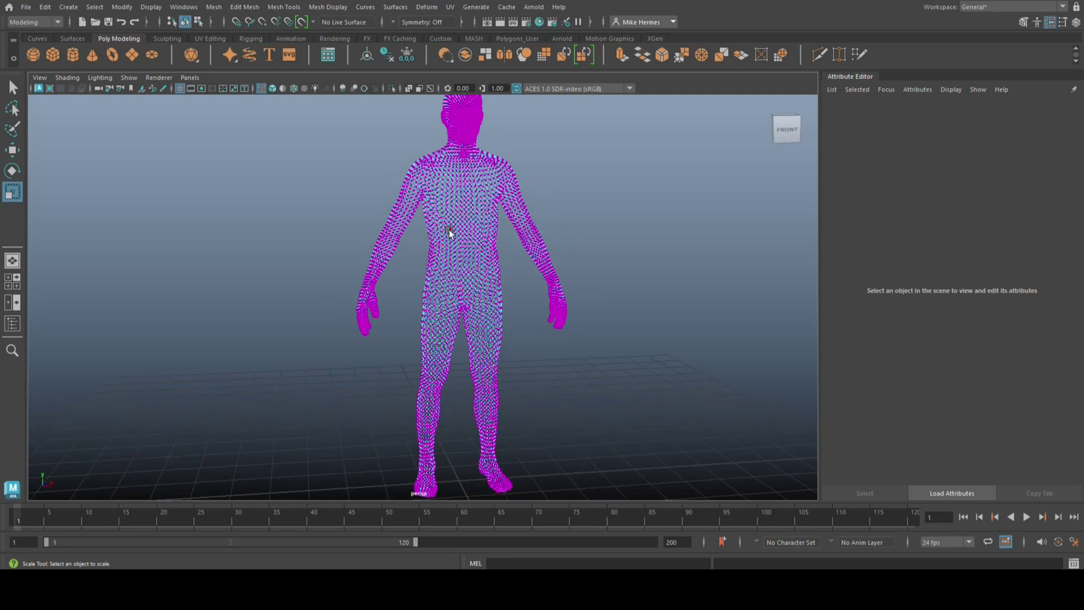
{"action": "right_click_drag", "start_coordinate": [450, 232], "coordinate": [515, 236]}
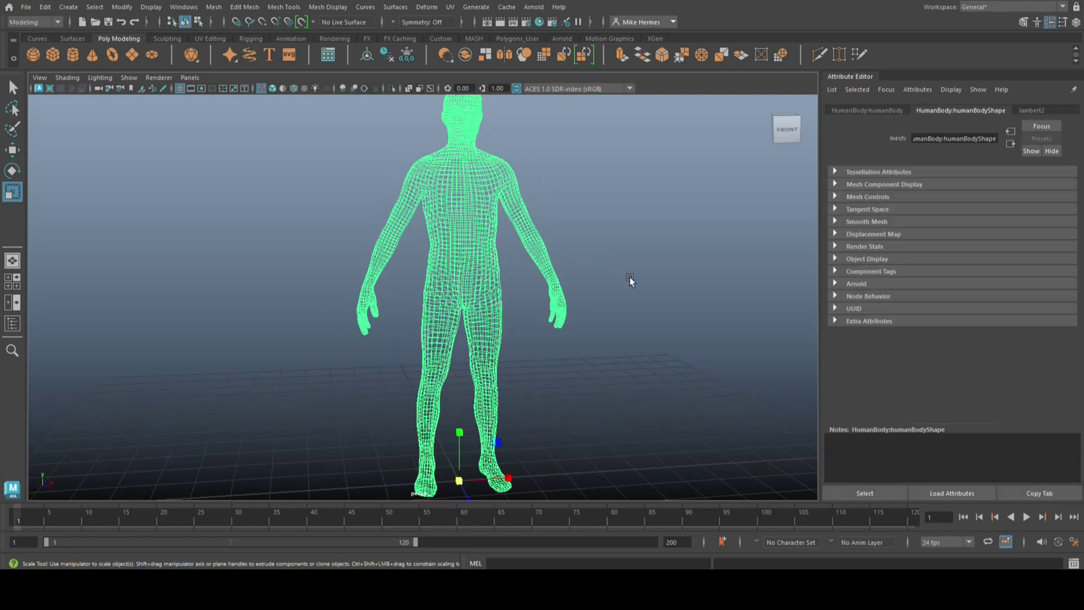
{"action": "left_click_drag", "start_coordinate": [630, 280], "coordinate": [605, 282], "text": "alt"}
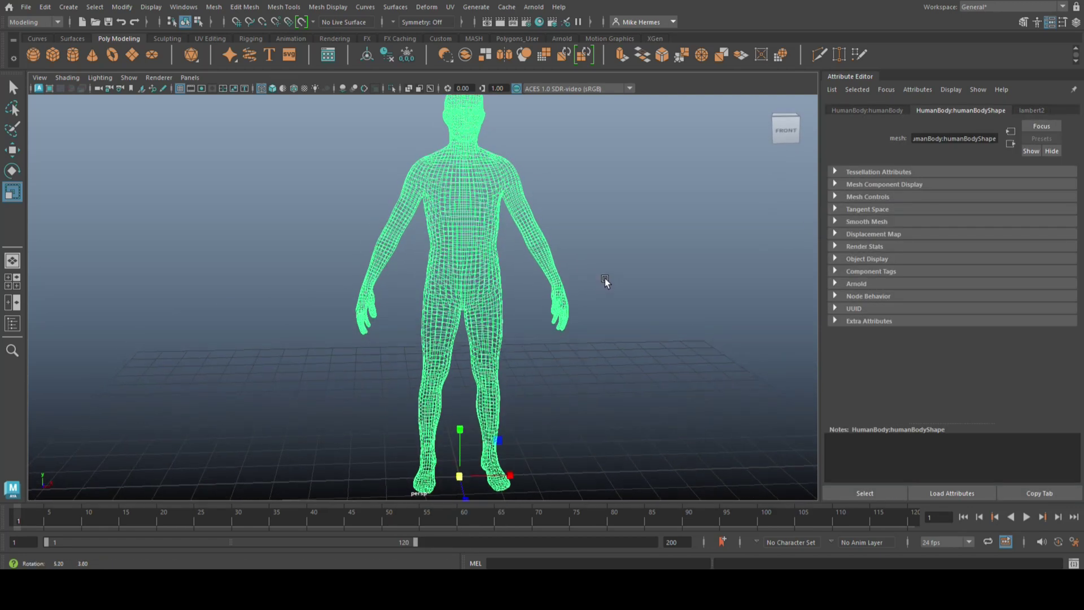
{"action": "scroll", "coordinate": [605, 280], "scroll_direction": "down", "scroll_amount": 1}
{"action": "scroll", "coordinate": [661, 303], "scroll_direction": "down", "scroll_amount": 2}
{"action": "scroll", "coordinate": [643, 308], "scroll_direction": "down", "scroll_amount": 1}
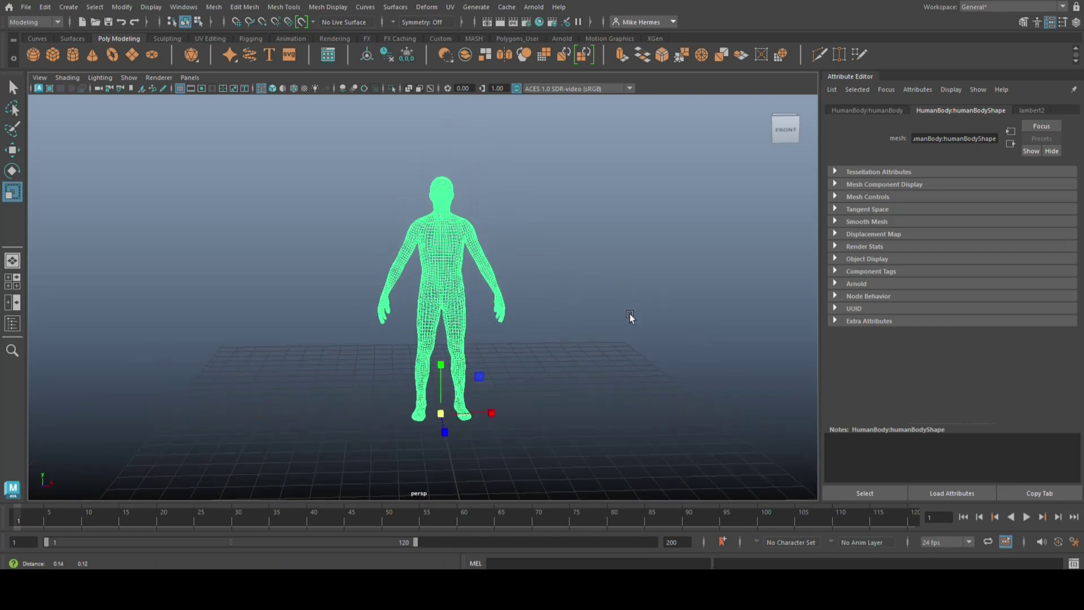
{"action": "middle_click_drag", "start_coordinate": [630, 316], "coordinate": [617, 329], "text": "alt"}
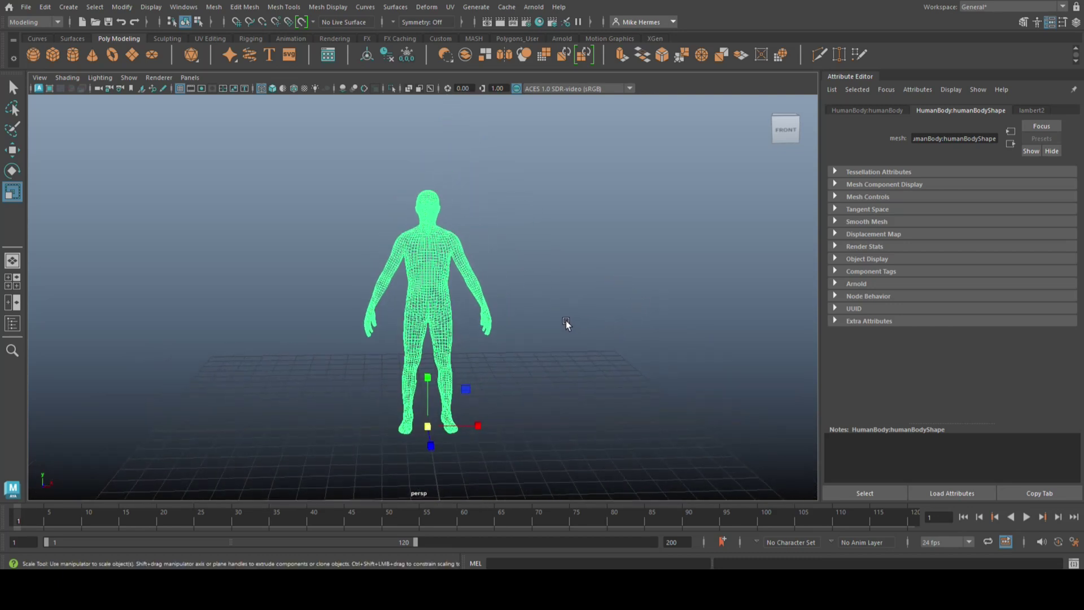
Switch to the Rigging menu set and run Quick Rig's One-Click Auto-Rig on the HumanBody.
{"action": "left_click", "coordinate": [56, 21]}
{"action": "left_click", "coordinate": [34, 45]}
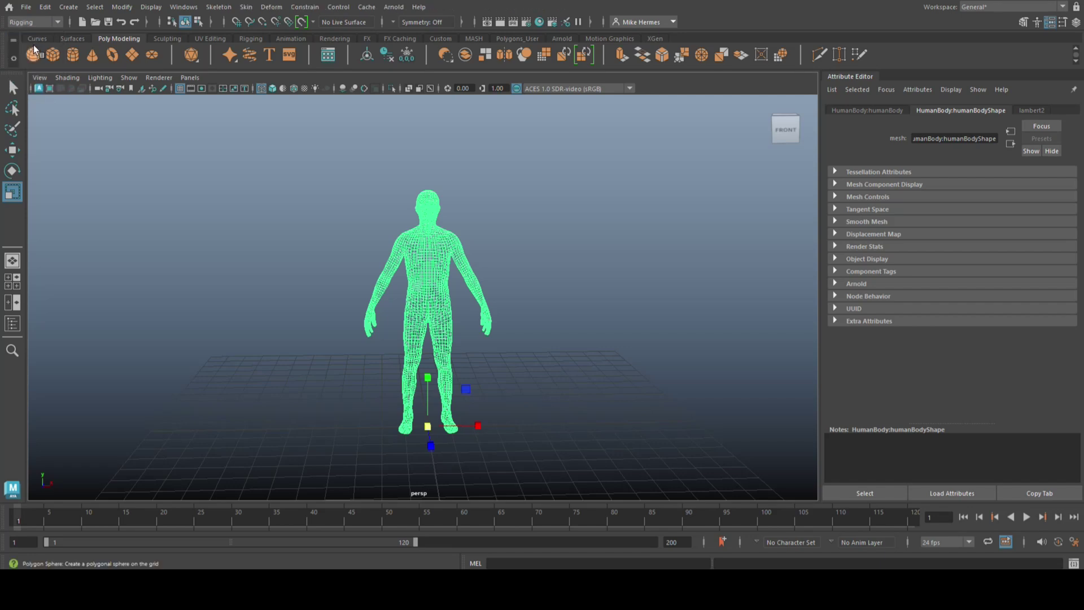
{"action": "left_click", "coordinate": [218, 7]}
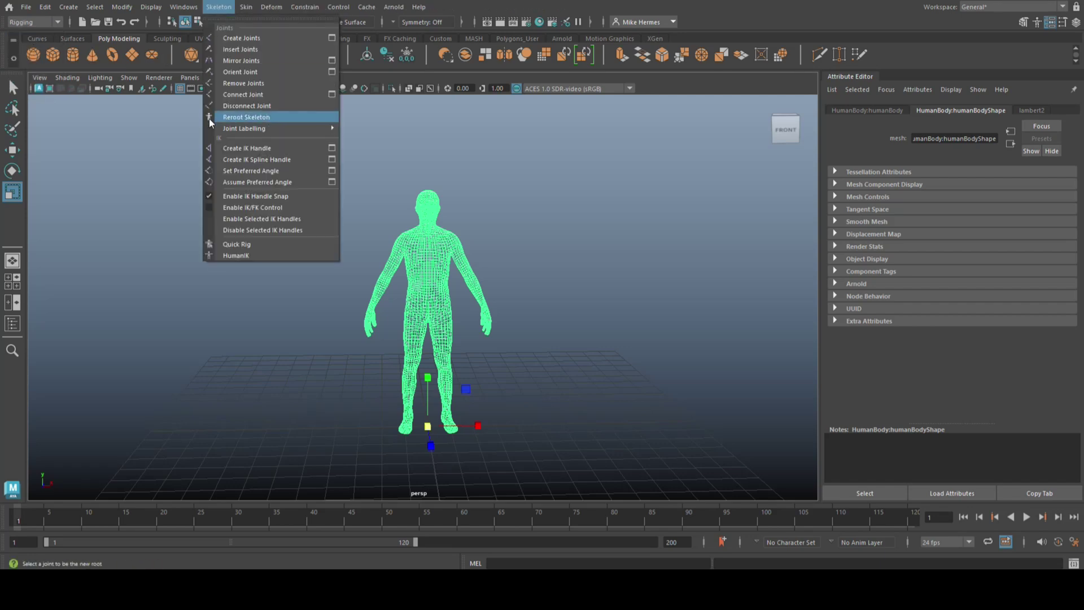
{"action": "left_click", "coordinate": [259, 244]}
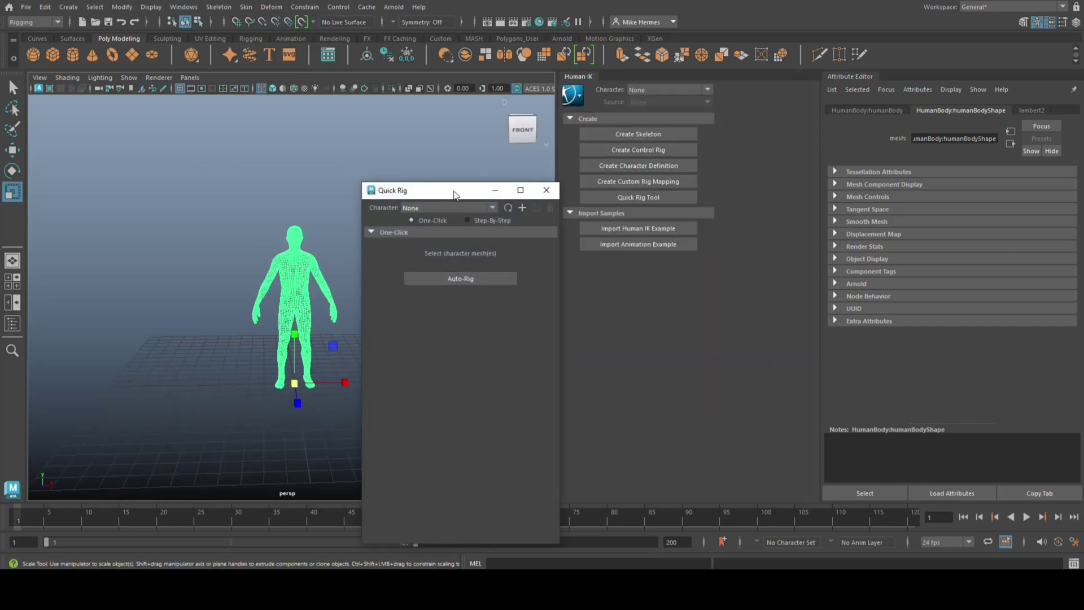
{"action": "left_click_drag", "start_coordinate": [454, 194], "coordinate": [114, 119]}
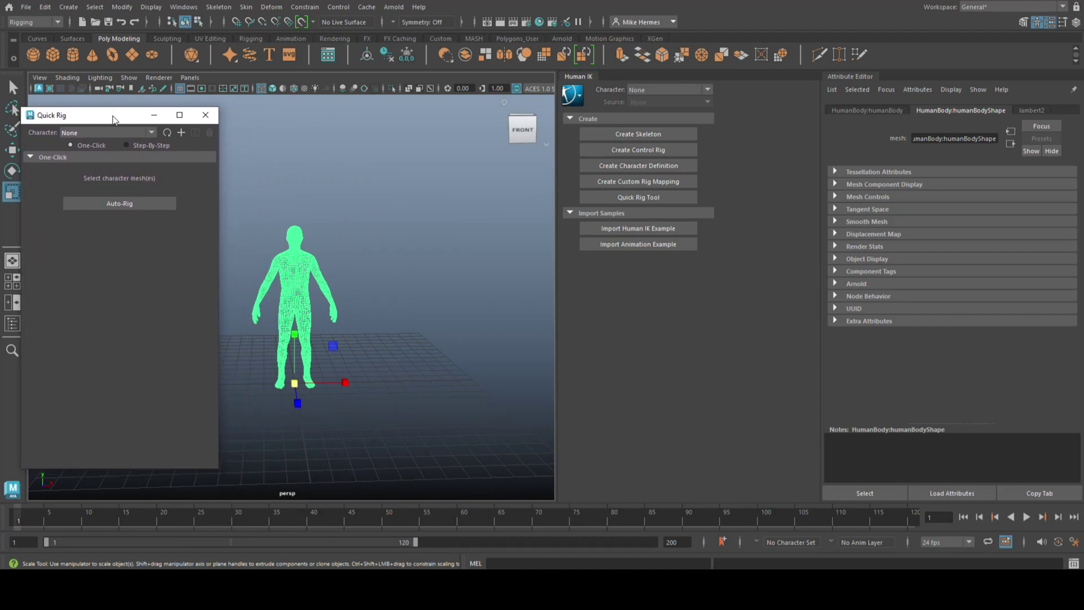
{"action": "left_click", "coordinate": [115, 206]}
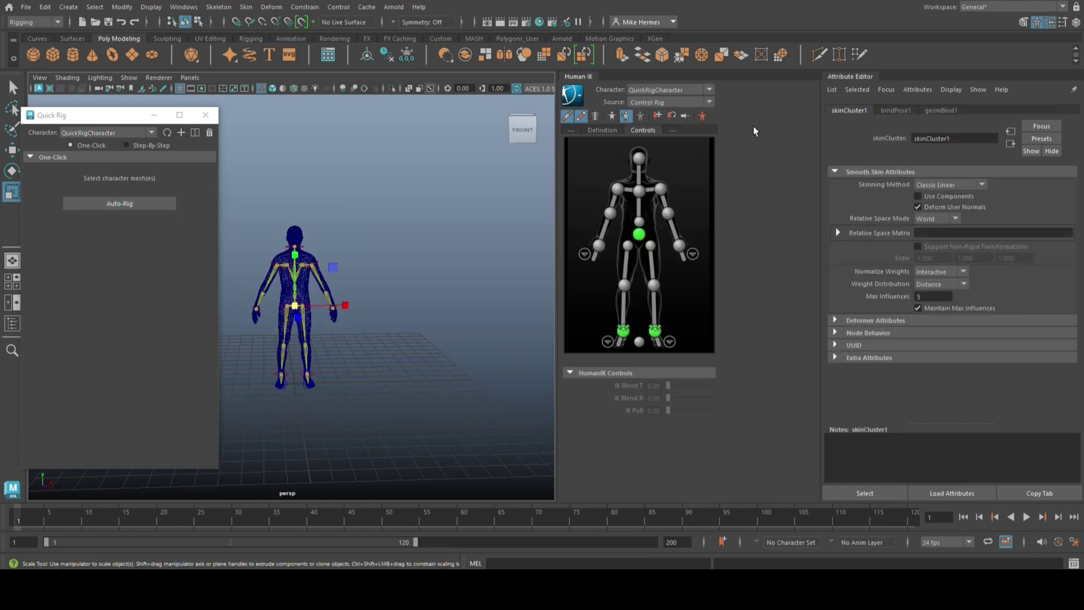
Select the wrist effector and move the hand forward and up to chest height.
{"action": "left_click", "coordinate": [1053, 24]}
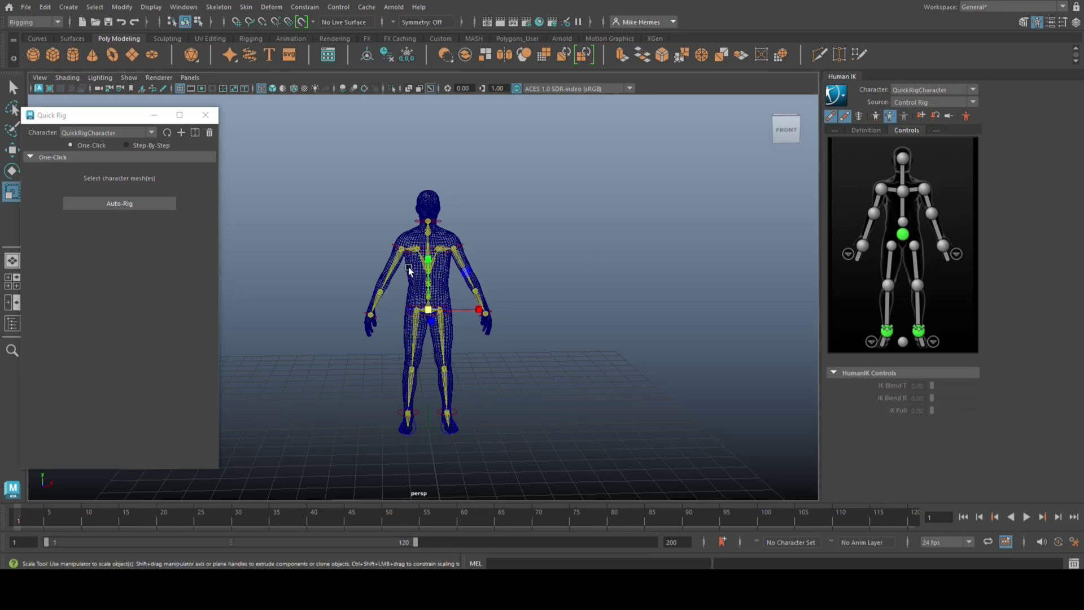
{"action": "scroll", "coordinate": [508, 375], "scroll_direction": "up", "scroll_amount": 3}
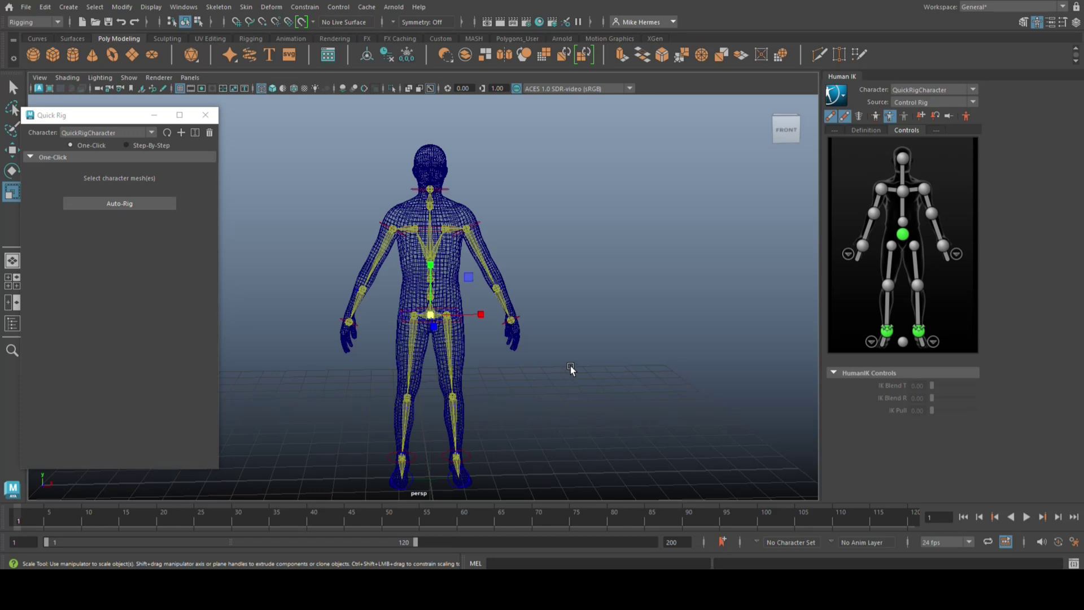
{"action": "left_click_drag", "start_coordinate": [574, 370], "coordinate": [685, 341], "text": "alt"}
{"action": "scroll", "coordinate": [628, 354], "scroll_direction": "up", "scroll_amount": 2}
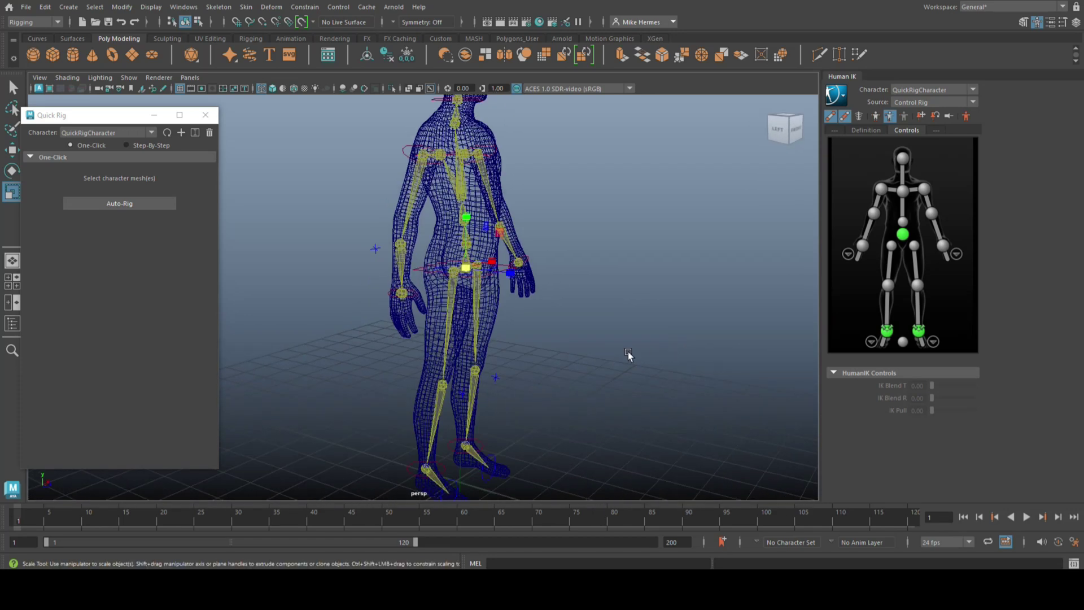
{"action": "left_click", "coordinate": [396, 295]}
{"action": "left_click_drag", "start_coordinate": [442, 378], "coordinate": [475, 379], "text": "alt"}
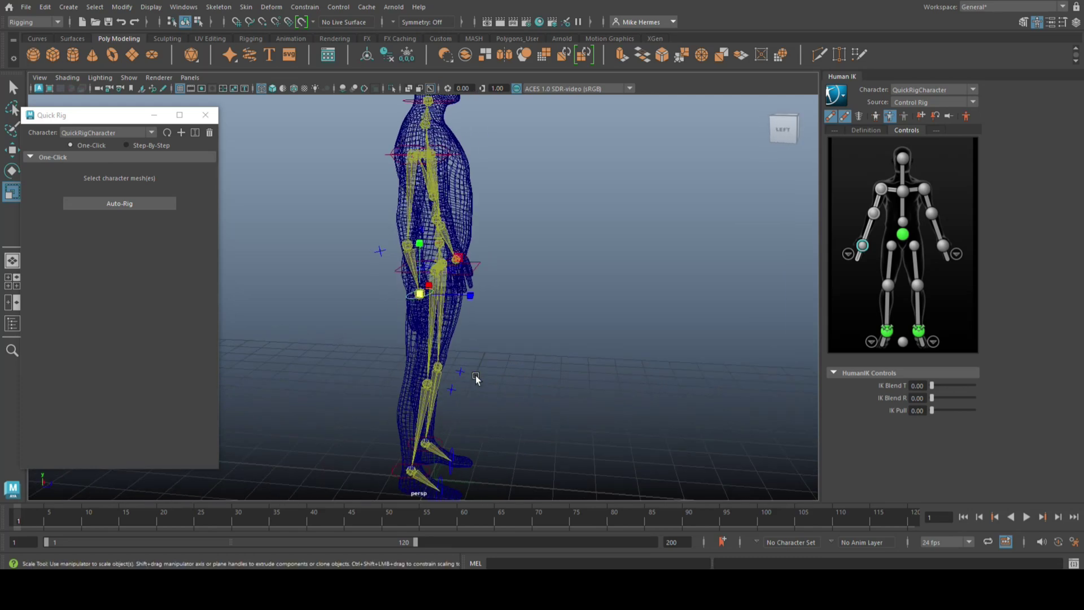
{"action": "key", "text": "w"}
{"action": "left_click_drag", "start_coordinate": [471, 295], "coordinate": [564, 283]}
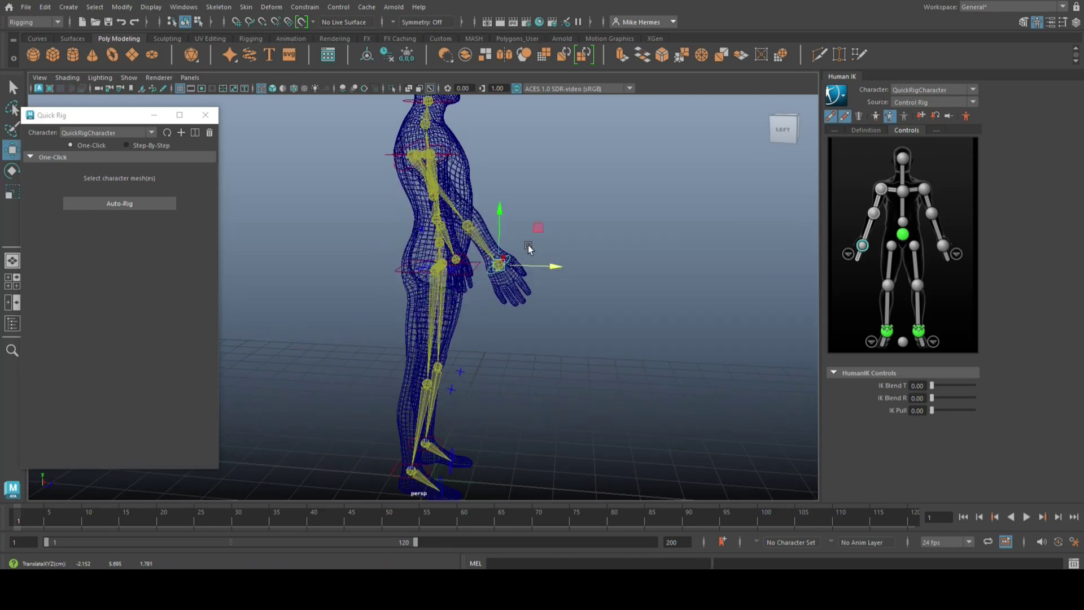
{"action": "left_click_drag", "start_coordinate": [498, 216], "coordinate": [502, 169]}
Rotate the wrist control to twist the hand, then view the character from the front.
{"action": "left_click_drag", "start_coordinate": [575, 299], "coordinate": [482, 375], "text": "alt"}
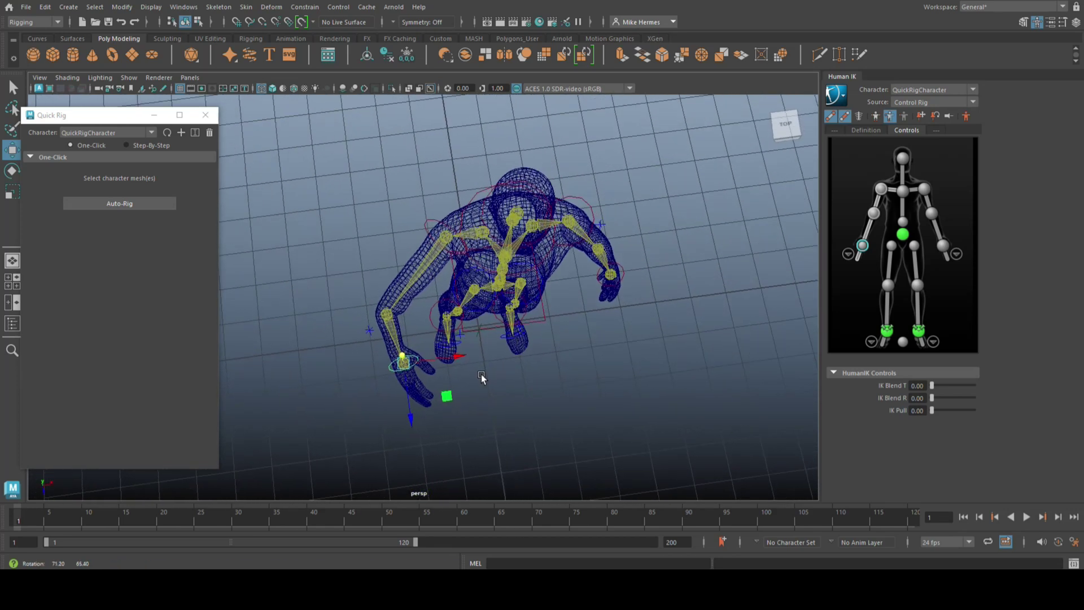
{"action": "key", "text": "e"}
{"action": "left_click_drag", "start_coordinate": [367, 405], "coordinate": [396, 410]}
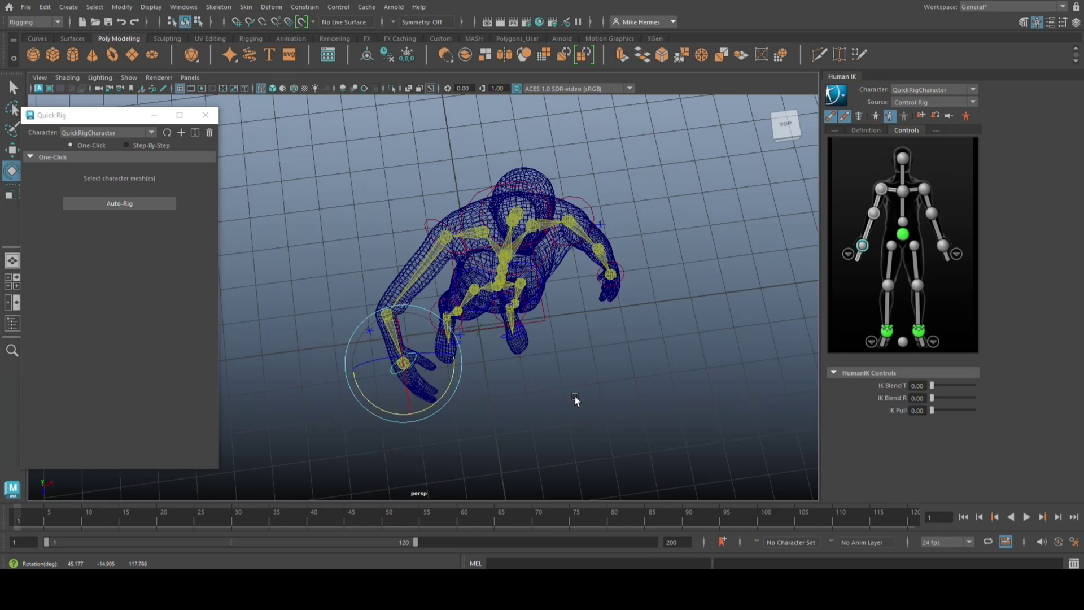
{"action": "left_click_drag", "start_coordinate": [573, 399], "coordinate": [576, 333], "text": "alt"}
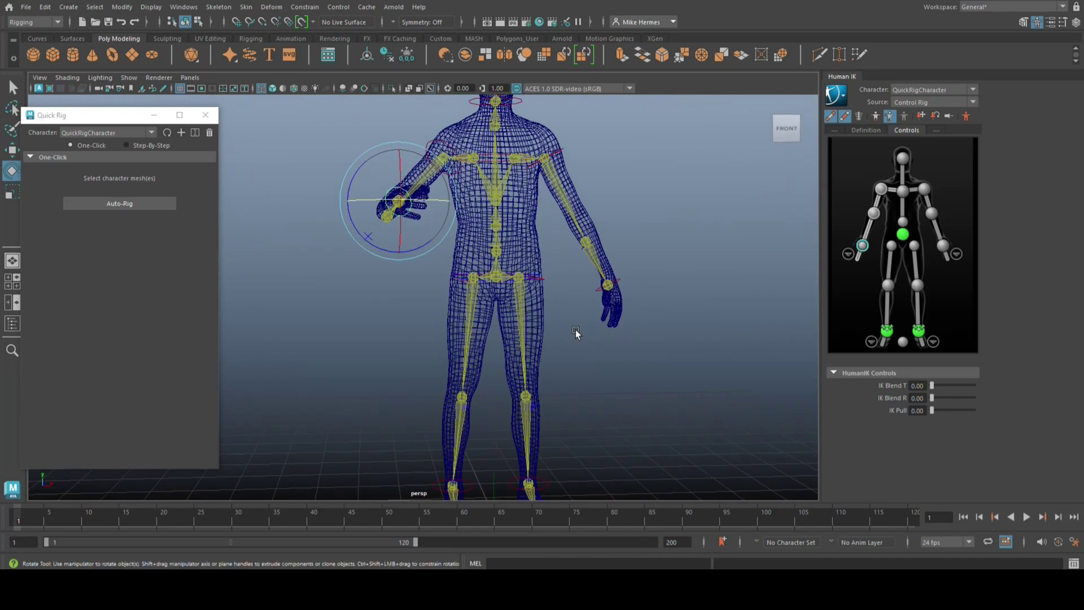
{"action": "scroll", "coordinate": [588, 368], "scroll_direction": "down", "scroll_amount": 4}
{"action": "scroll", "coordinate": [587, 370], "scroll_direction": "up", "scroll_amount": 4}
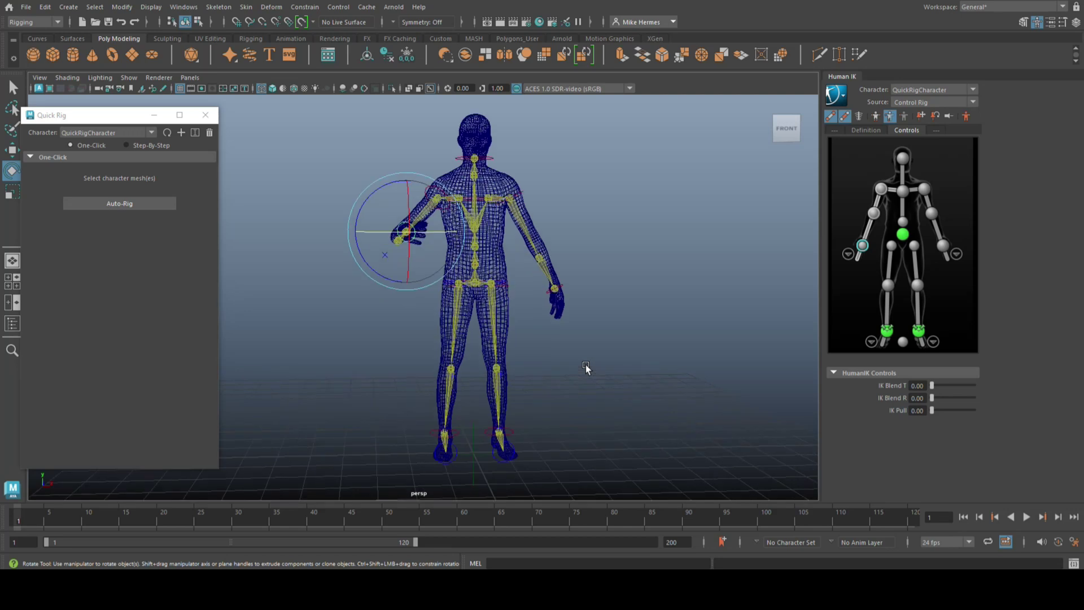
{"action": "left_click_drag", "start_coordinate": [574, 377], "coordinate": [532, 380], "text": "alt"}
{"action": "scroll", "coordinate": [694, 392], "scroll_direction": "up", "scroll_amount": 3}
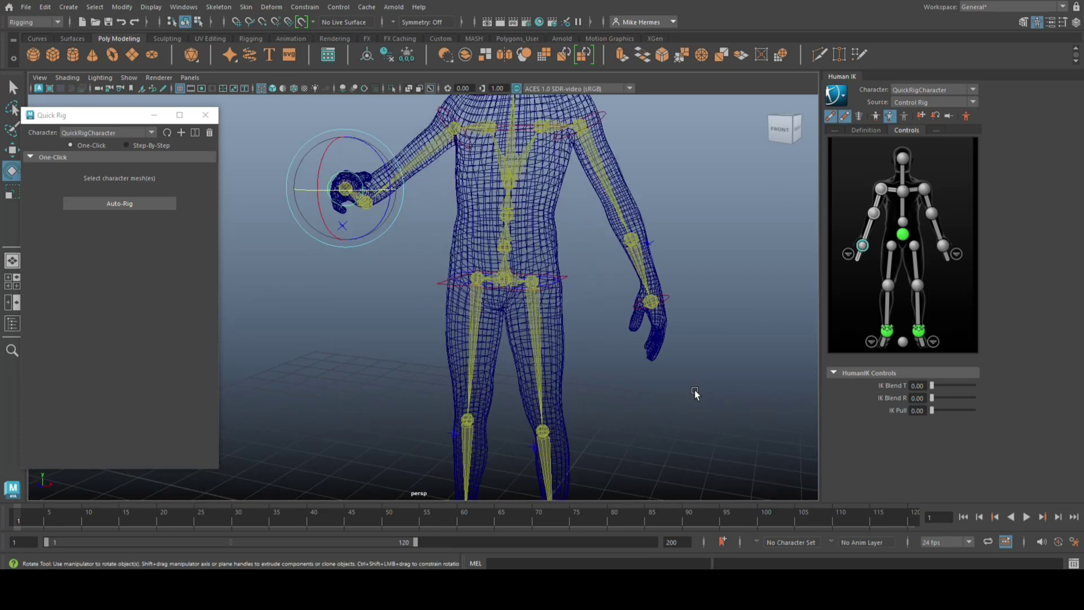
{"action": "middle_click_drag", "start_coordinate": [695, 394], "coordinate": [540, 379], "text": "alt"}
{"action": "scroll", "coordinate": [587, 391], "scroll_direction": "up", "scroll_amount": 2}
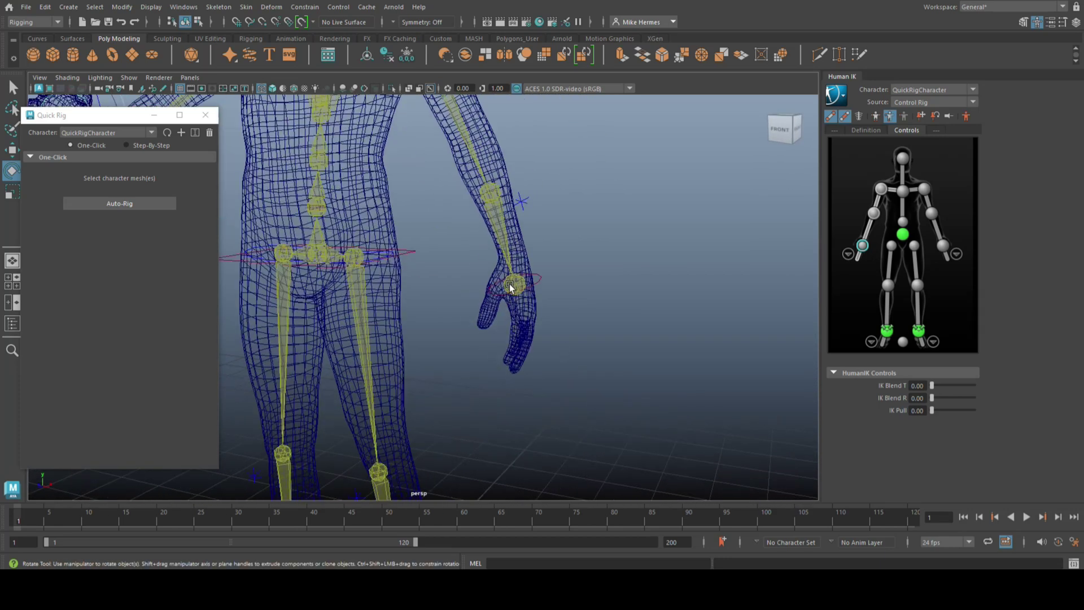
{"action": "left_click_drag", "start_coordinate": [615, 355], "coordinate": [666, 355], "text": "alt"}
{"action": "middle_click_drag", "start_coordinate": [665, 356], "coordinate": [689, 425], "text": "alt"}
{"action": "scroll", "coordinate": [560, 352], "scroll_direction": "up", "scroll_amount": 2}
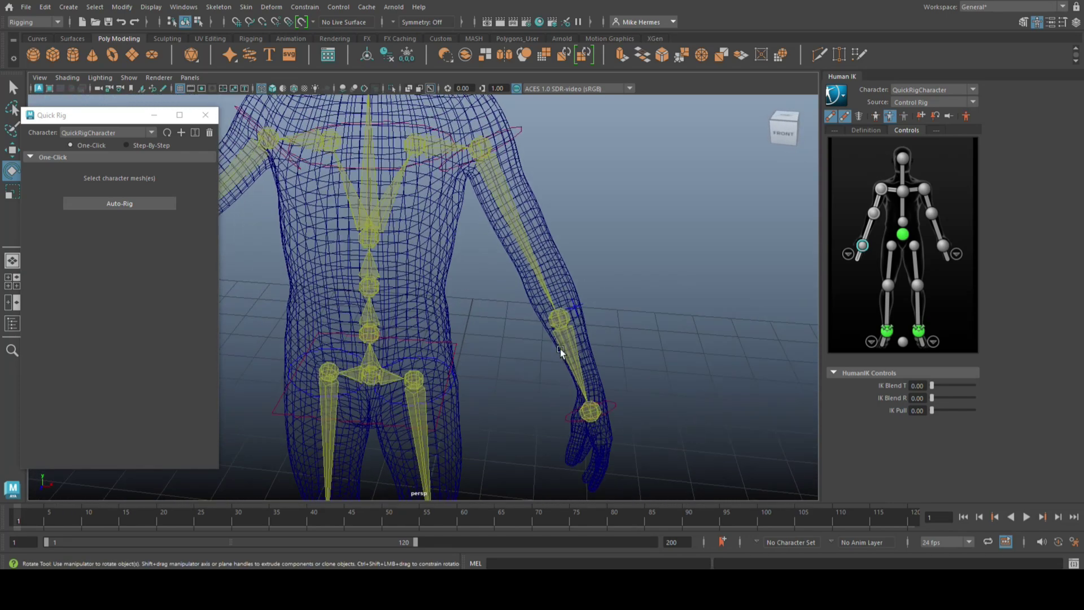
{"action": "left_click_drag", "start_coordinate": [566, 317], "coordinate": [677, 317], "text": "alt"}
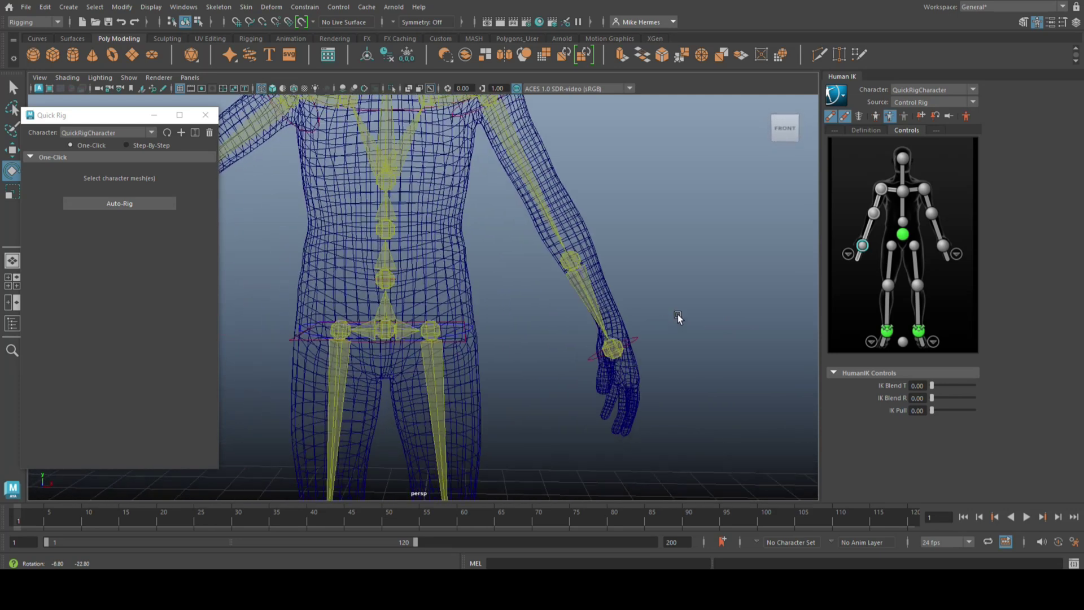
{"action": "scroll", "coordinate": [677, 317], "scroll_direction": "down", "scroll_amount": 2}
{"action": "scroll", "coordinate": [523, 314], "scroll_direction": "down", "scroll_amount": 3}
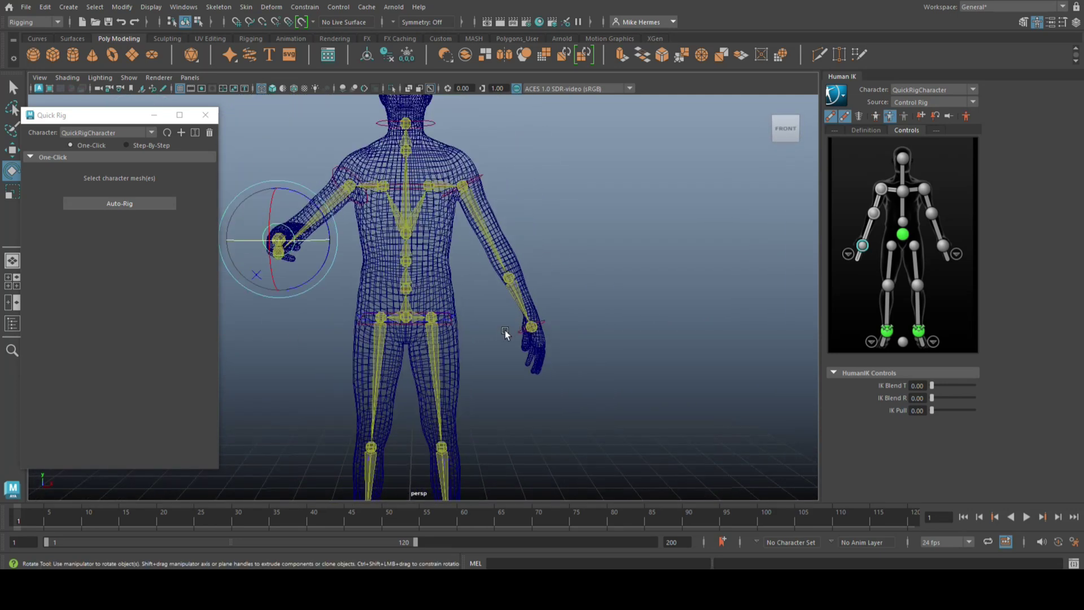
{"action": "scroll", "coordinate": [505, 333], "scroll_direction": "down", "scroll_amount": 1}
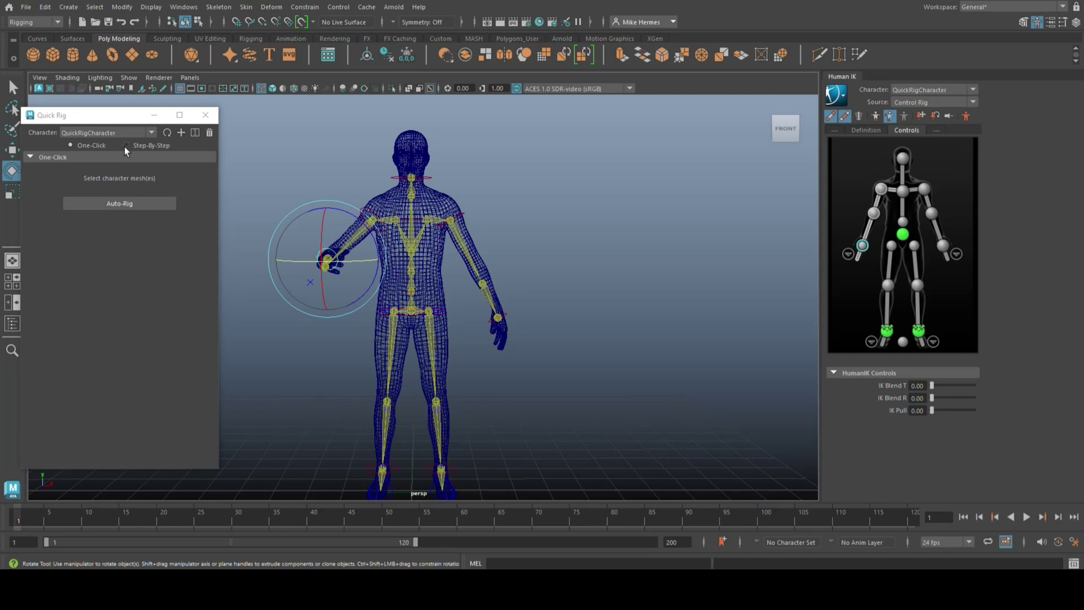
Delete the QuickRigCharacter's skin, control rig, skeleton and guides, confirming the deletion.
{"action": "left_click", "coordinate": [442, 334]}
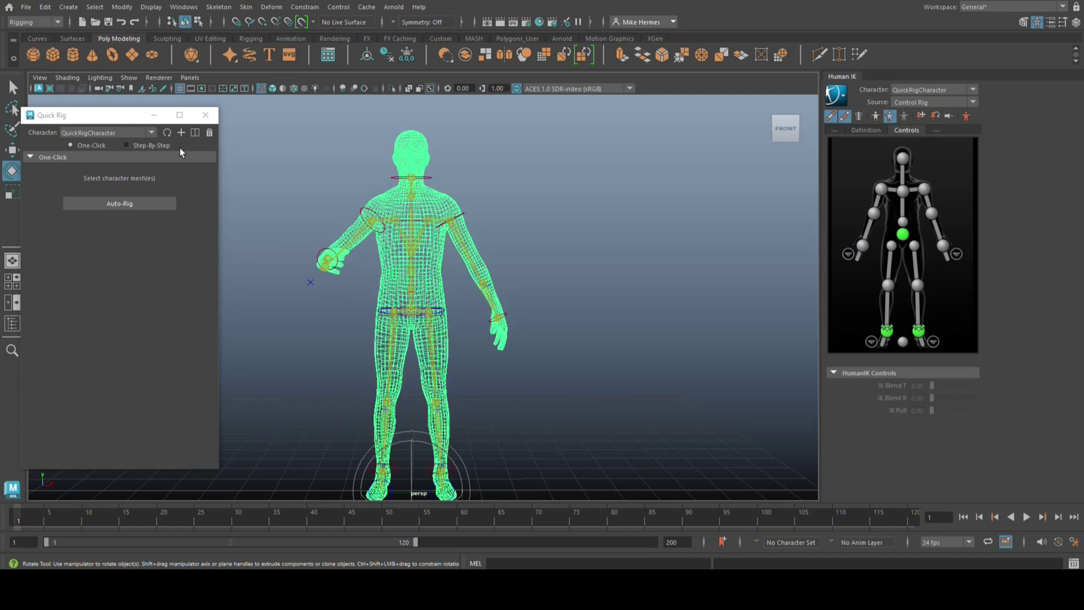
{"action": "left_click", "coordinate": [208, 133]}
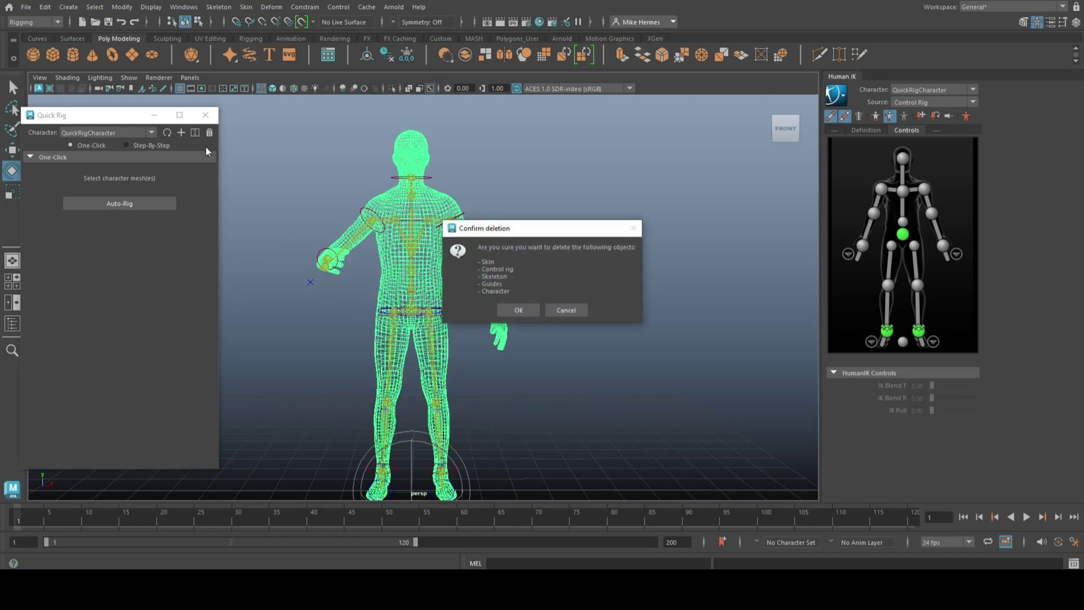
{"action": "left_click", "coordinate": [516, 309]}
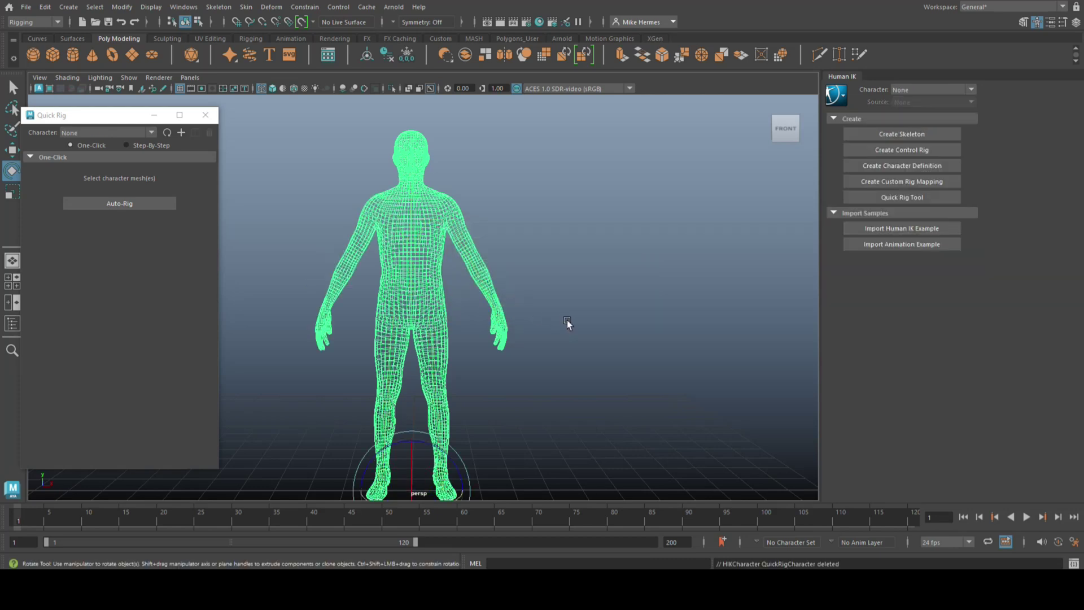
Set Quick Rig to Step-By-Step mode and create a new QuickRigCharacter.
{"action": "middle_click_drag", "start_coordinate": [543, 322], "coordinate": [638, 313], "text": "alt"}
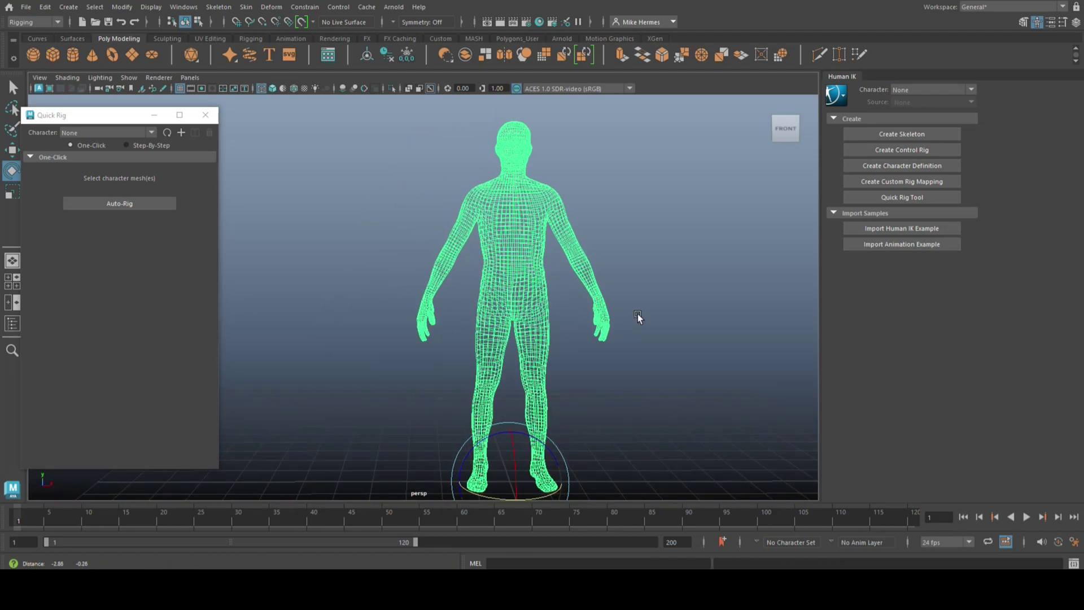
{"action": "left_click_drag", "start_coordinate": [101, 122], "coordinate": [194, 122]}
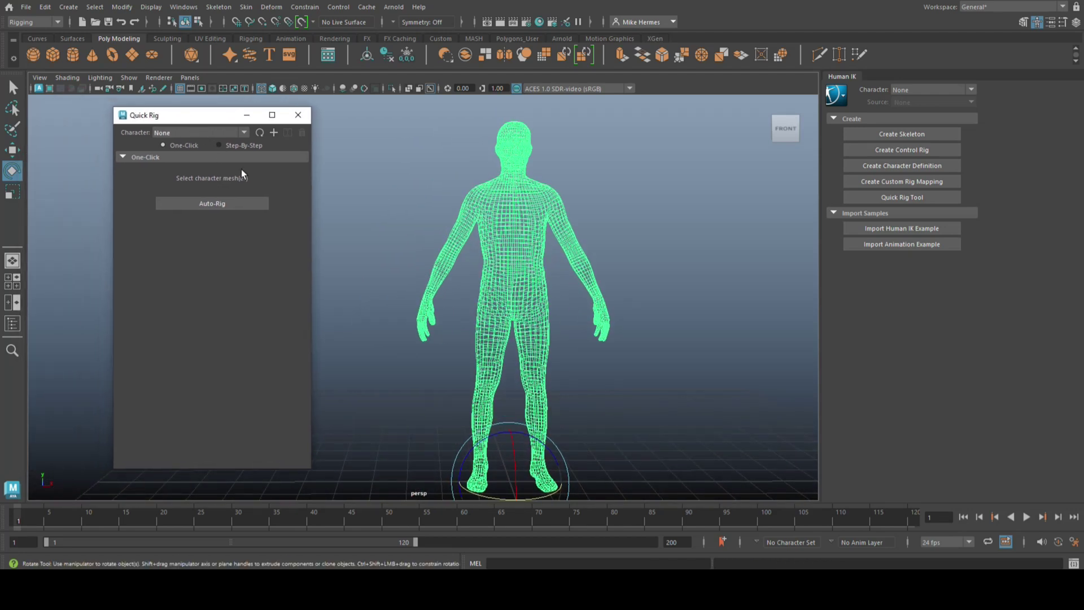
{"action": "left_click", "coordinate": [218, 146]}
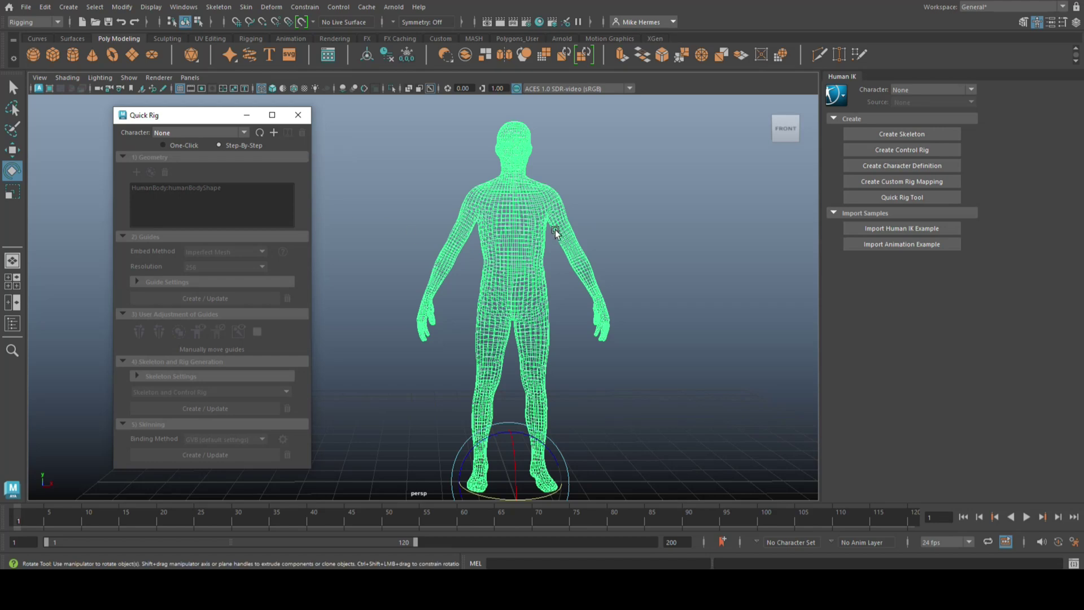
{"action": "left_click", "coordinate": [274, 134]}
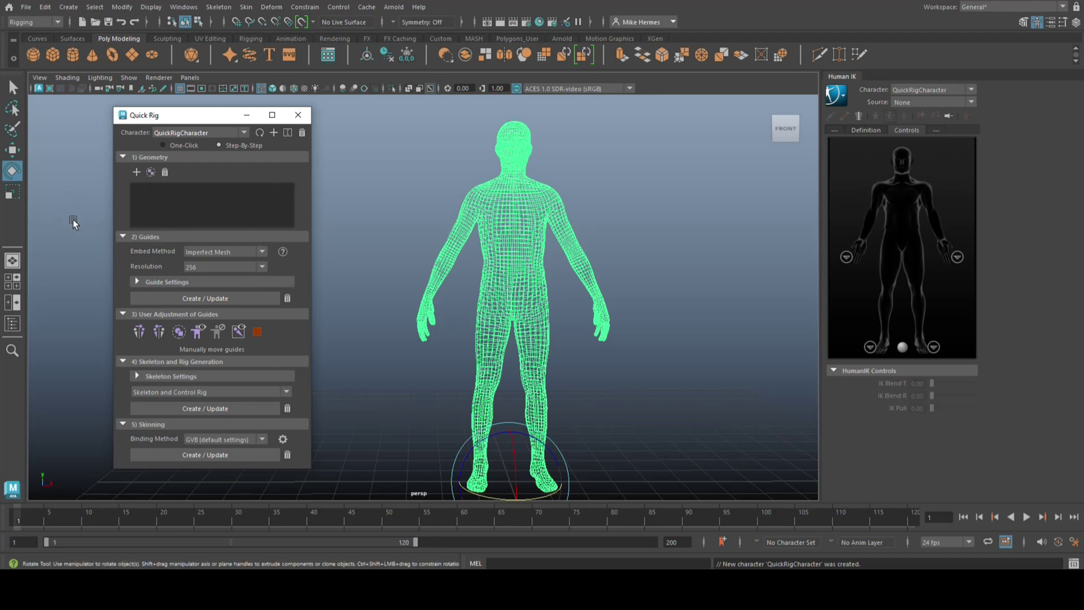
Add humanBodyShape to the character's geometry and expand Guide Settings (Spine 3, Neck 1, Shoulder 1).
{"action": "left_click", "coordinate": [136, 172]}
{"action": "left_click", "coordinate": [138, 280]}
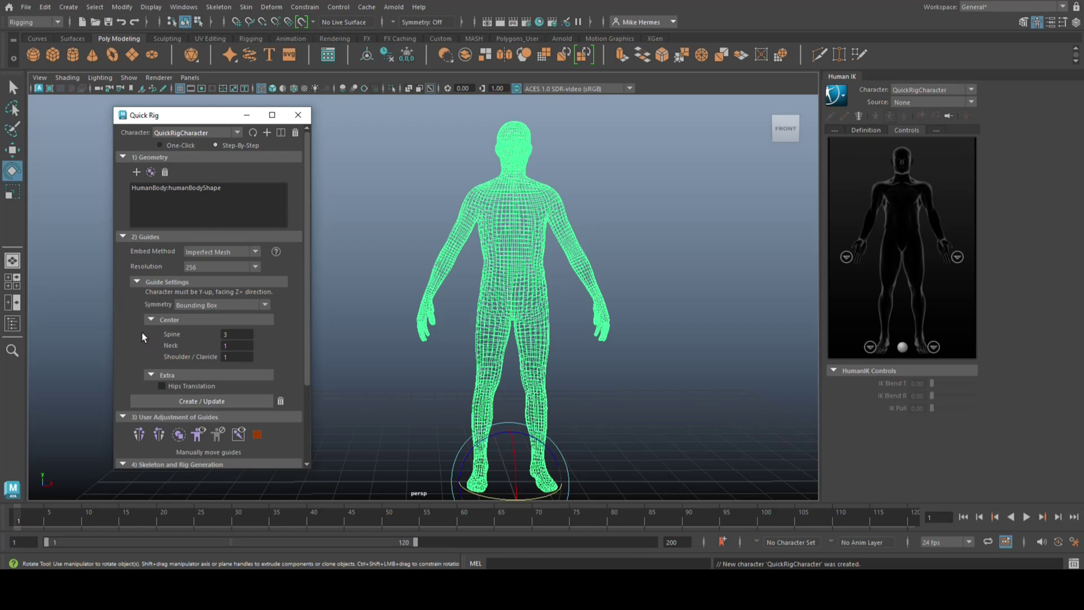
{"action": "scroll", "coordinate": [142, 333], "scroll_direction": "down", "scroll_amount": 3}
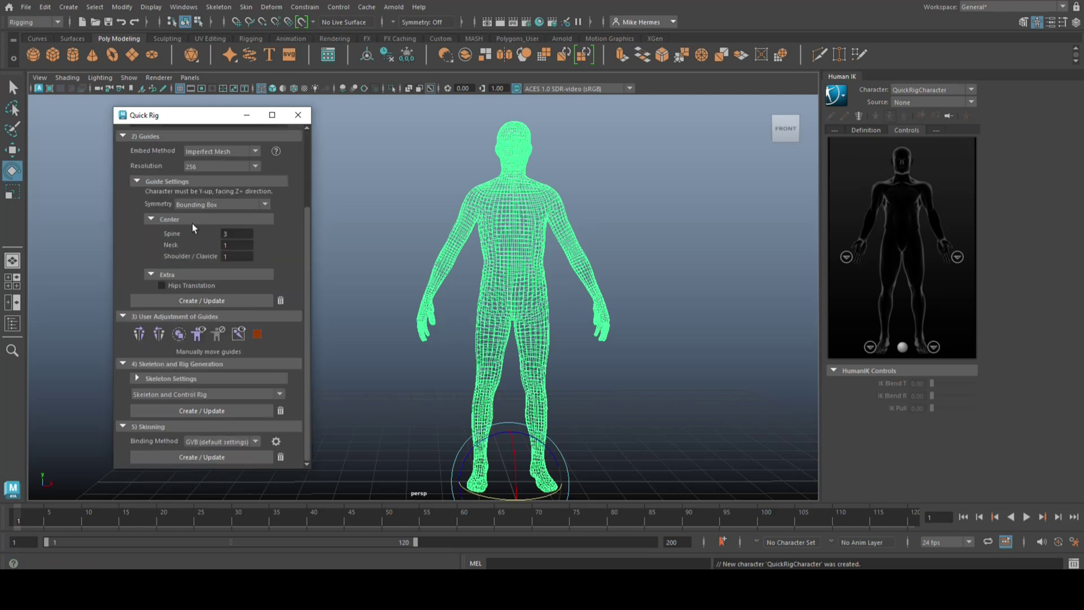
Create the Quick Rig guides on the HumanBody mesh and orbit to inspect them.
{"action": "left_click", "coordinate": [223, 301]}
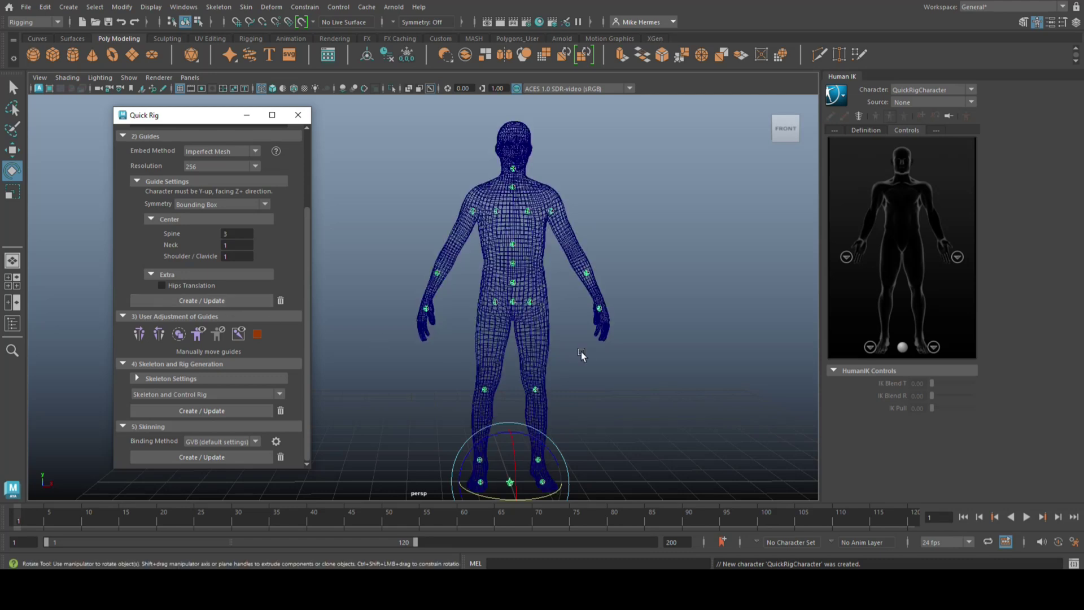
{"action": "left_click_drag", "start_coordinate": [647, 370], "coordinate": [629, 337], "text": "alt"}
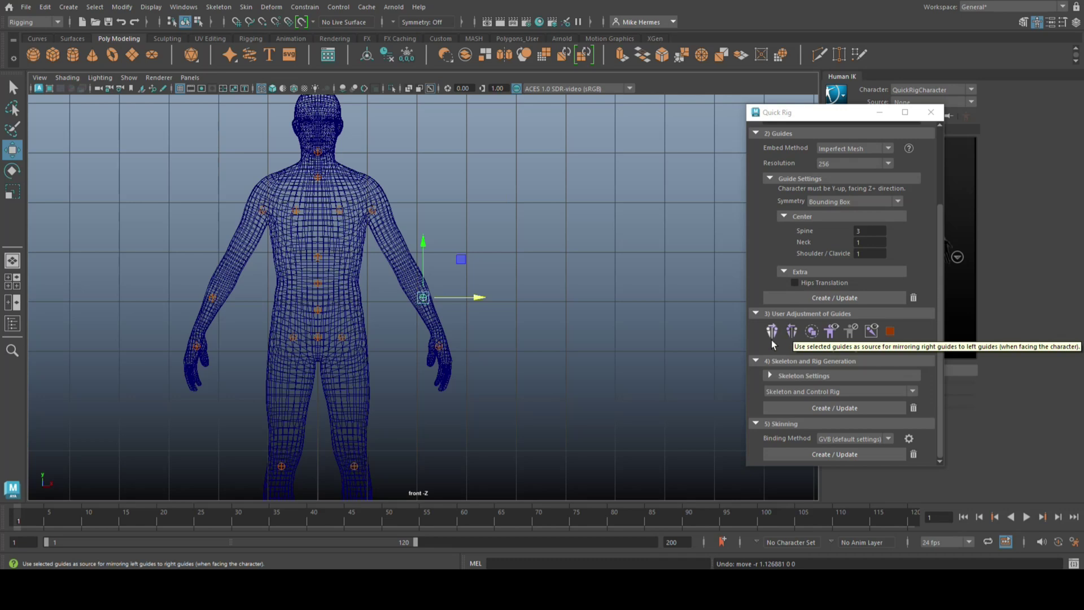
Move the wrist guide up and outward, and mirror it to the other side.
{"action": "left_click", "coordinate": [772, 331]}
{"action": "left_click_drag", "start_coordinate": [424, 304], "coordinate": [413, 285]}
{"action": "left_click", "coordinate": [792, 331]}
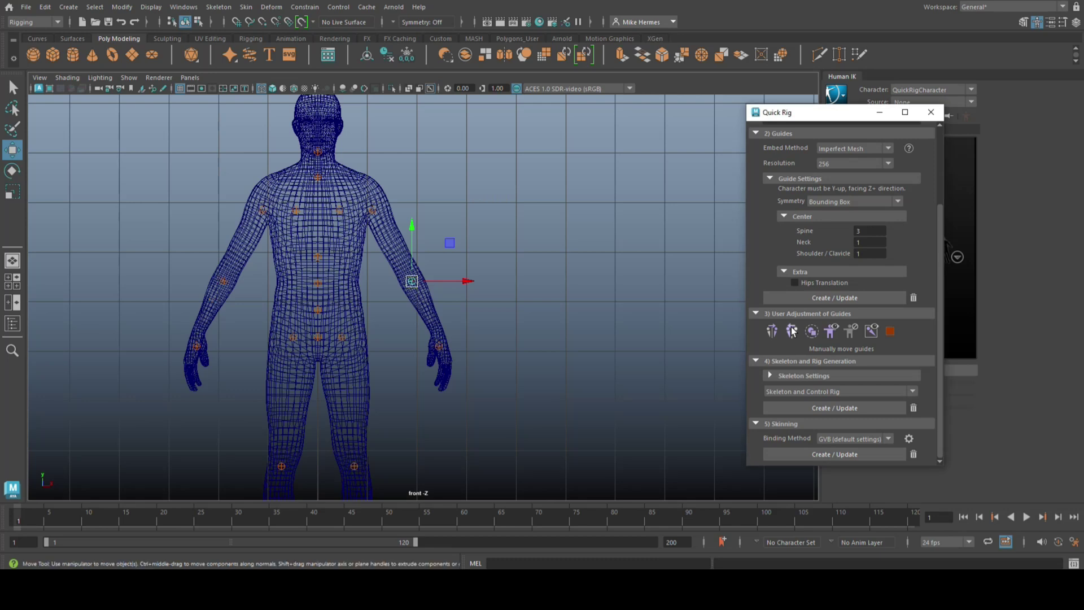
In side view, shift the wrist guide front-to-back into the arm and align both wrist guides.
{"action": "left_click", "coordinate": [12, 277]}
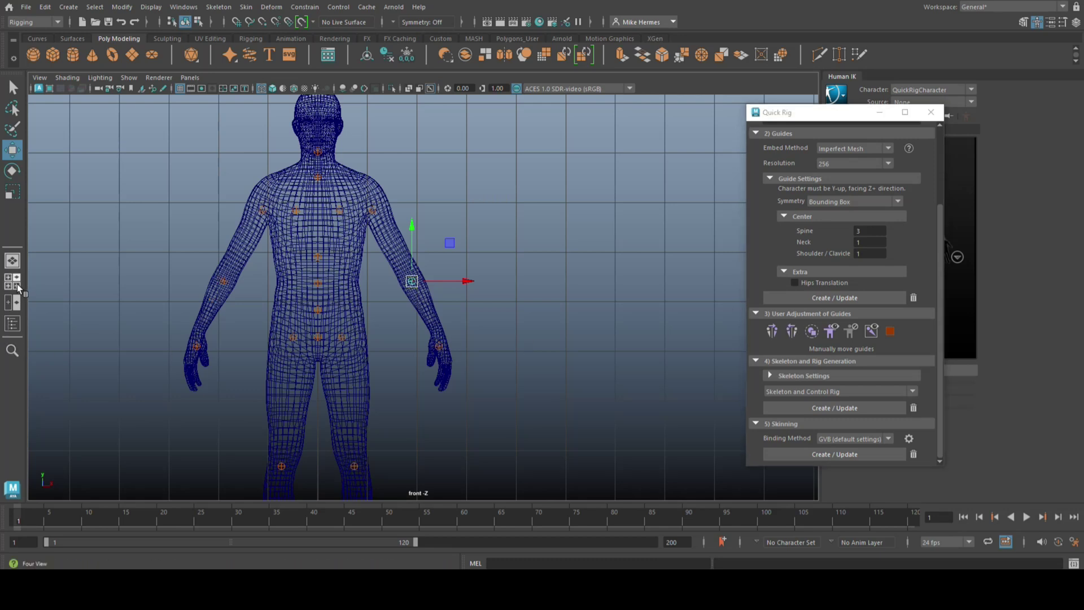
{"action": "key", "text": "space"}
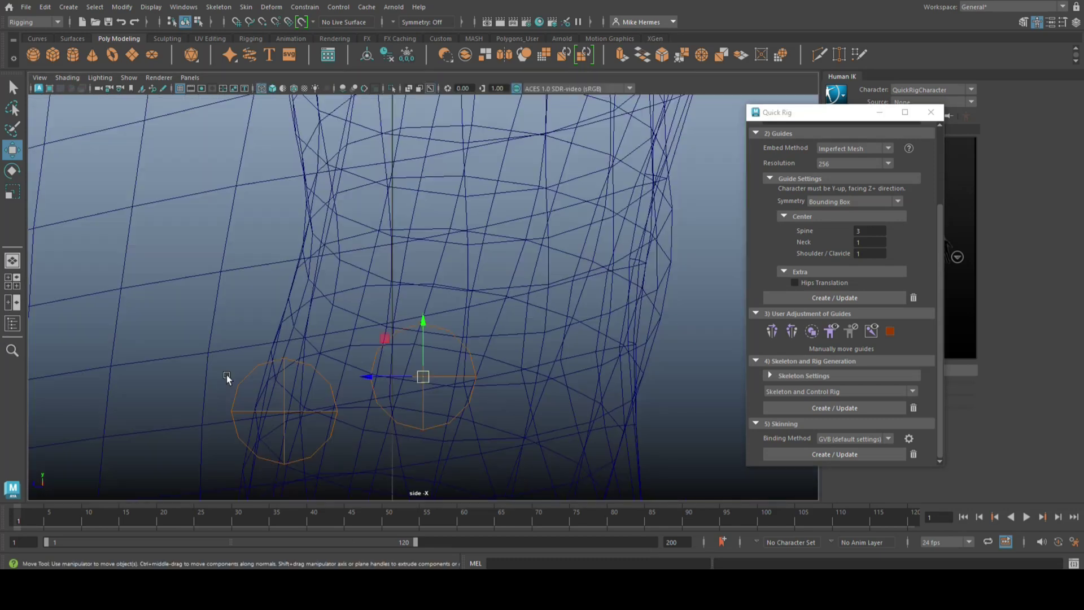
{"action": "scroll", "coordinate": [367, 373], "scroll_direction": "down", "scroll_amount": 5}
{"action": "scroll", "coordinate": [406, 374], "scroll_direction": "up", "scroll_amount": 5}
{"action": "scroll", "coordinate": [409, 374], "scroll_direction": "up", "scroll_amount": 3}
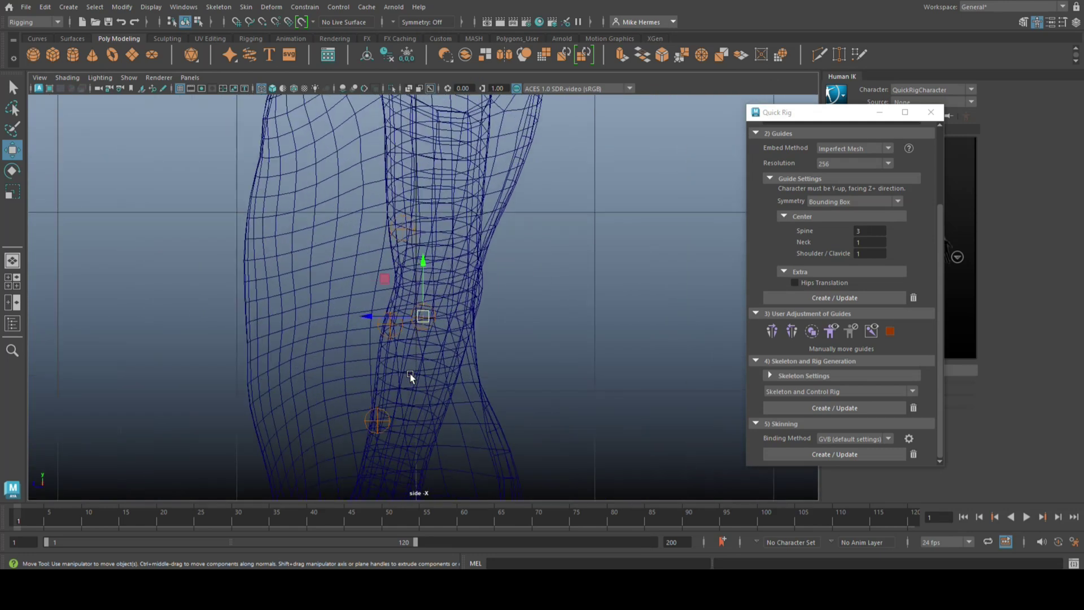
{"action": "left_click_drag", "start_coordinate": [362, 316], "coordinate": [373, 319]}
{"action": "scroll", "coordinate": [550, 398], "scroll_direction": "up", "scroll_amount": 5}
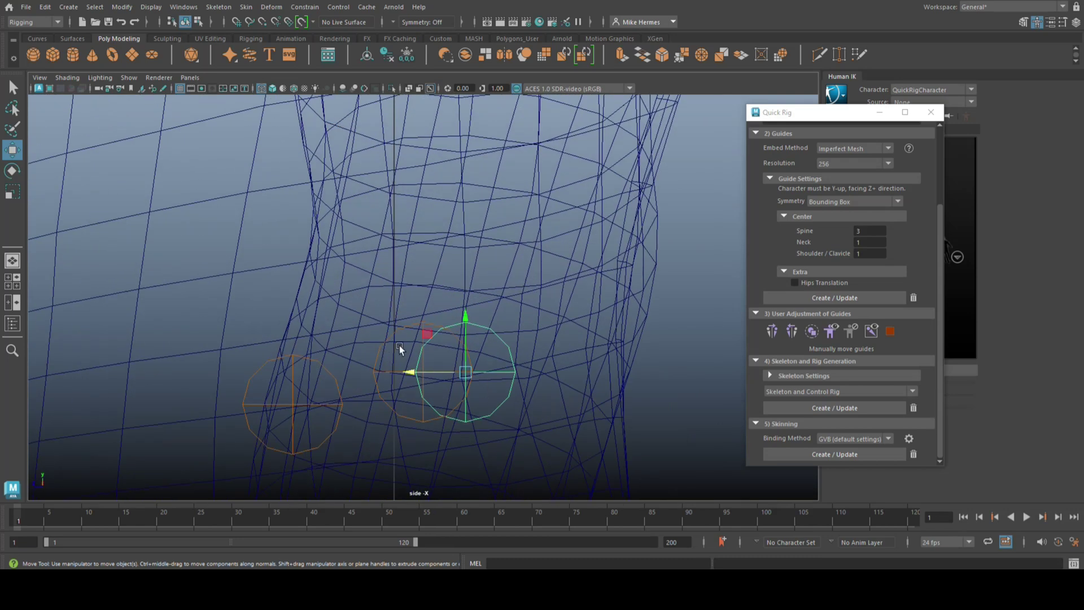
{"action": "left_click", "coordinate": [383, 339], "text": "shift"}
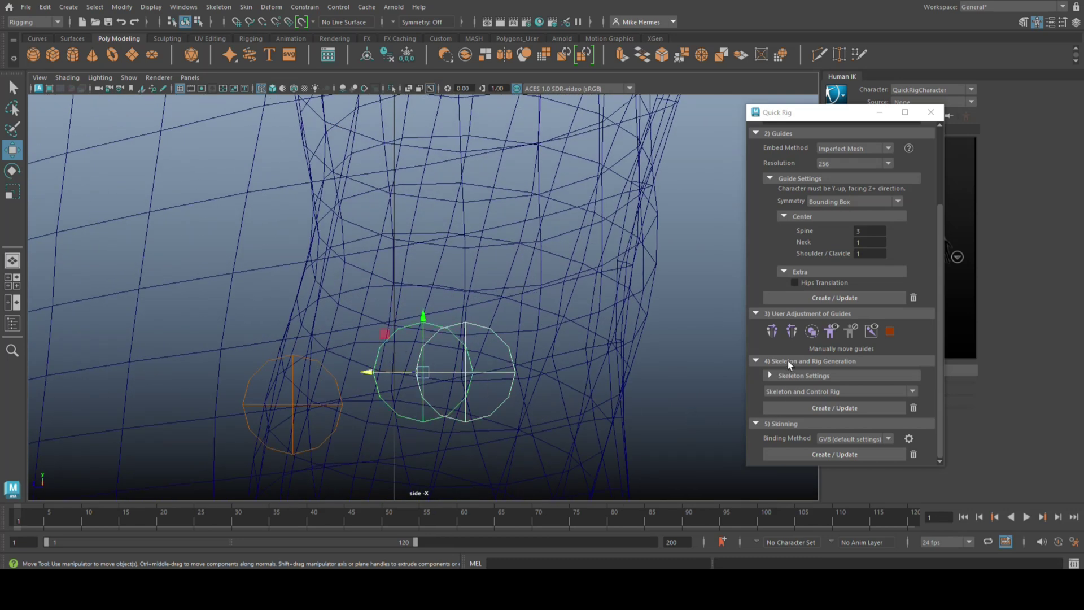
{"action": "left_click", "coordinate": [790, 332]}
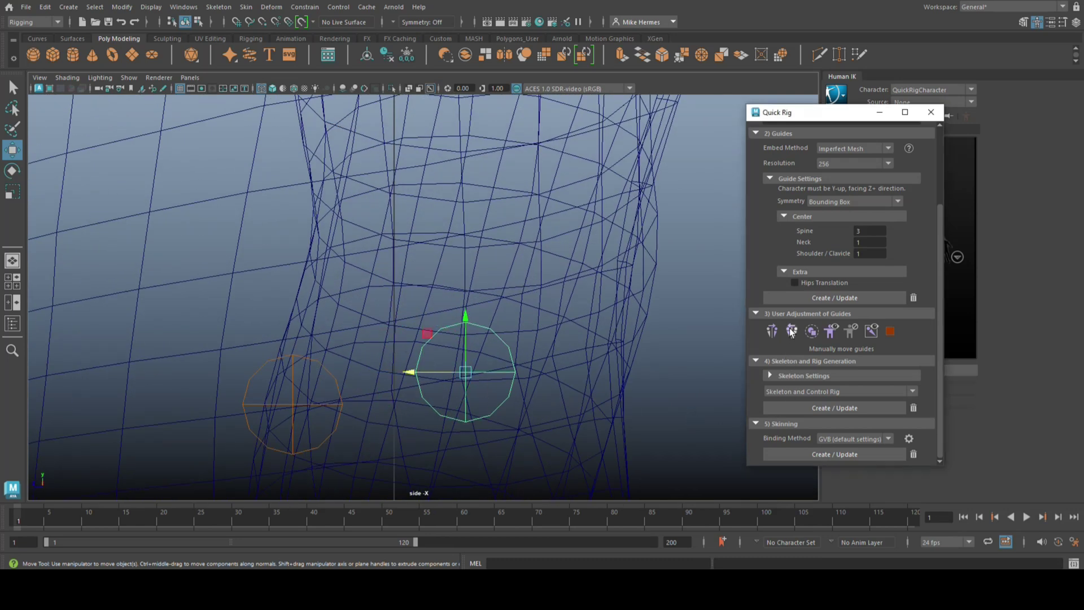
{"action": "left_click", "coordinate": [21, 286]}
{"action": "key", "text": "space"}
{"action": "scroll", "coordinate": [587, 271], "scroll_direction": "down", "scroll_amount": 3}
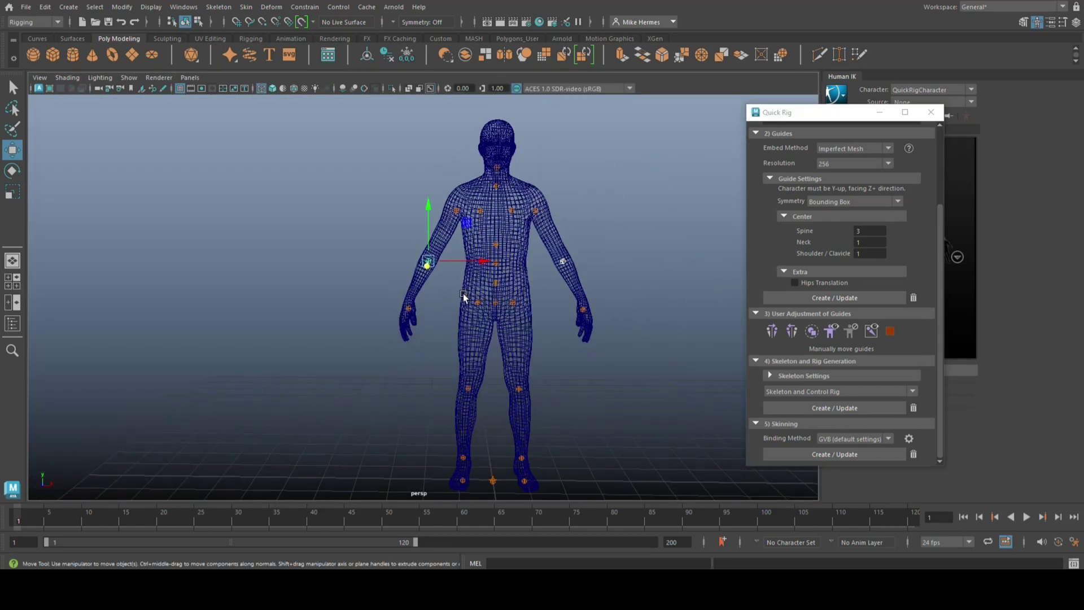
{"action": "left_click_drag", "start_coordinate": [421, 300], "coordinate": [361, 329], "text": "alt"}
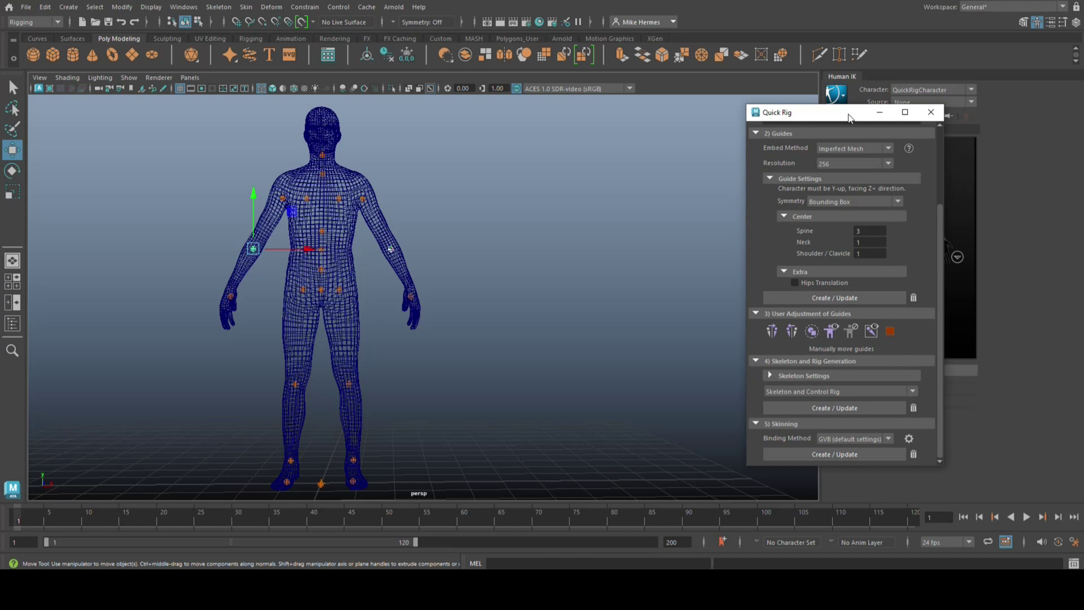
Generate the skeleton and QuickRigCharacter_ControlRig from the adjusted guides inside the HumanBody mesh.
{"action": "left_click_drag", "start_coordinate": [847, 117], "coordinate": [590, 100]}
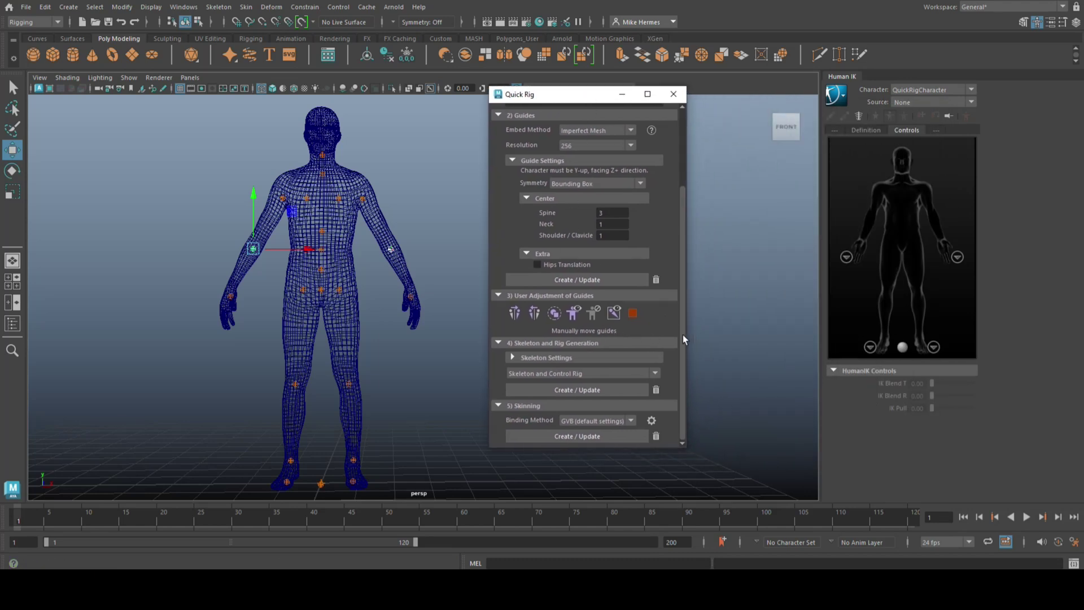
{"action": "left_click", "coordinate": [584, 390]}
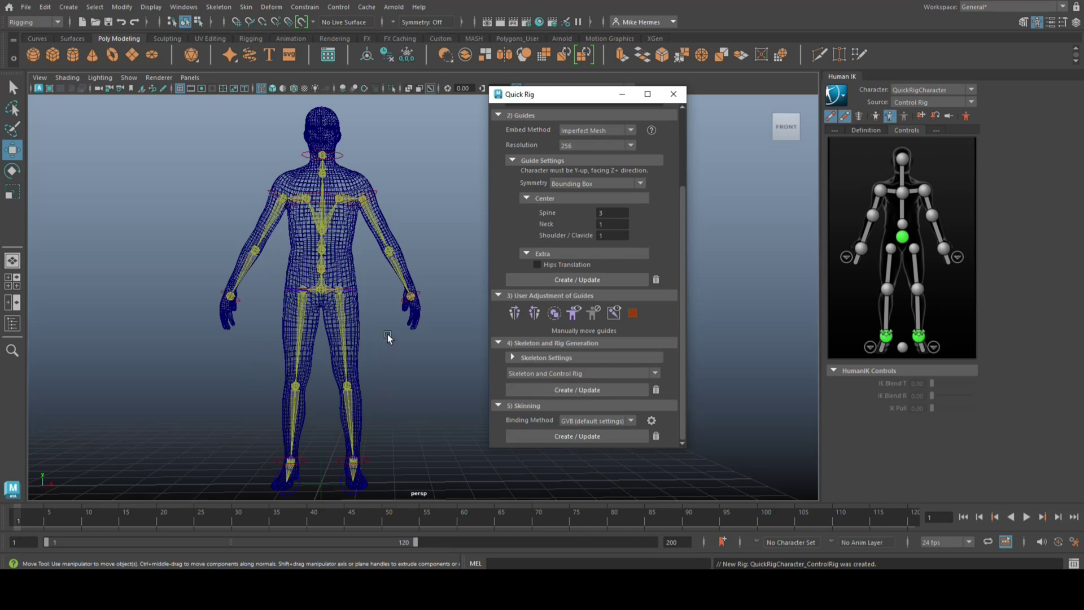
{"action": "left_click_drag", "start_coordinate": [380, 373], "coordinate": [391, 405], "text": "alt"}
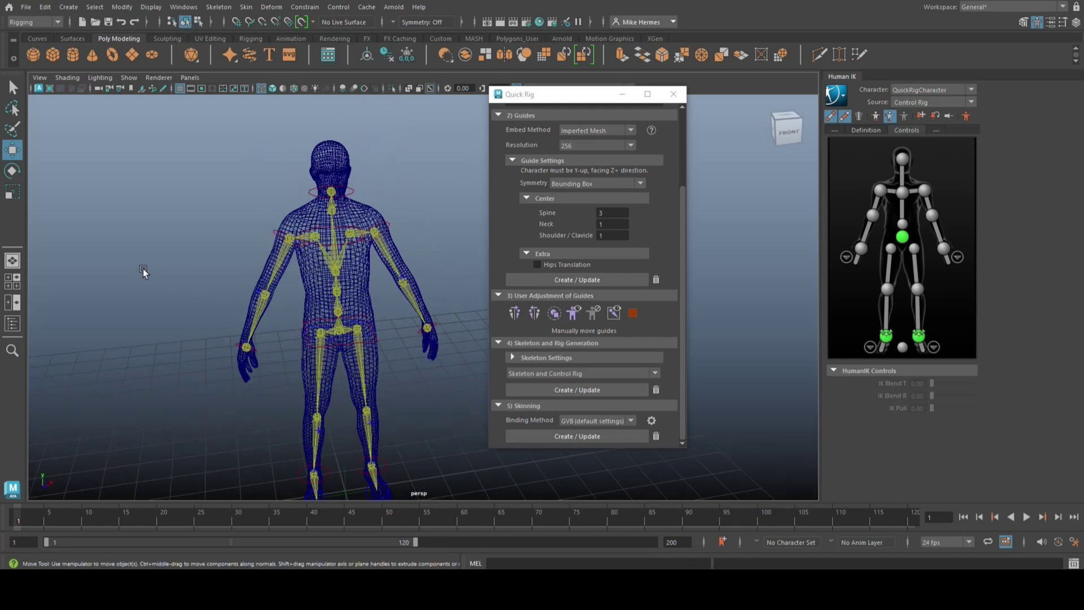
{"action": "left_click_drag", "start_coordinate": [163, 295], "coordinate": [210, 263], "text": "alt"}
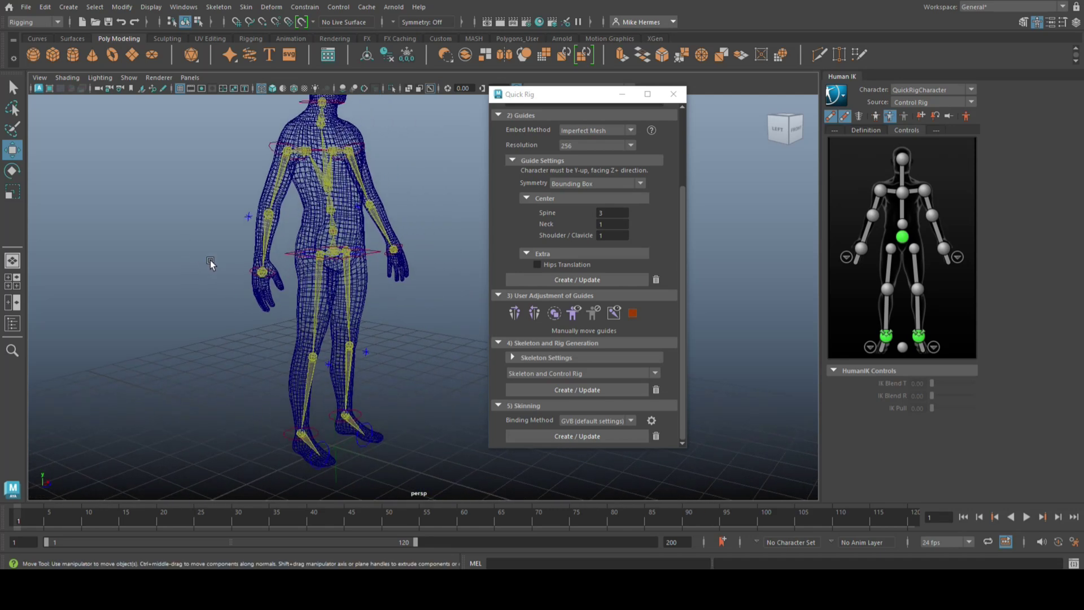
{"action": "left_click", "coordinate": [262, 272]}
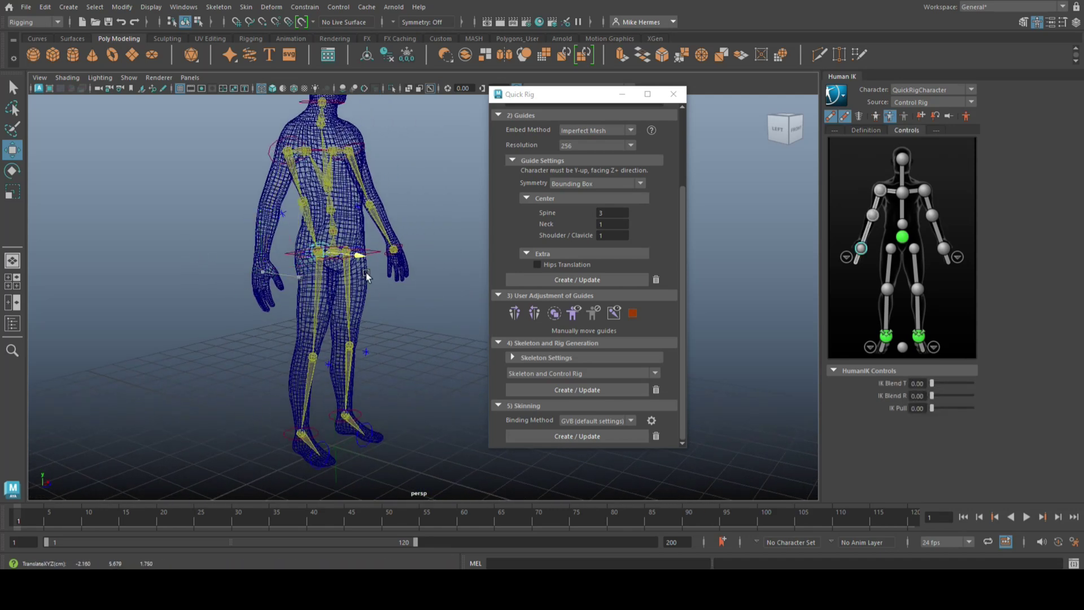
{"action": "middle_click_drag", "start_coordinate": [367, 276], "coordinate": [300, 274]}
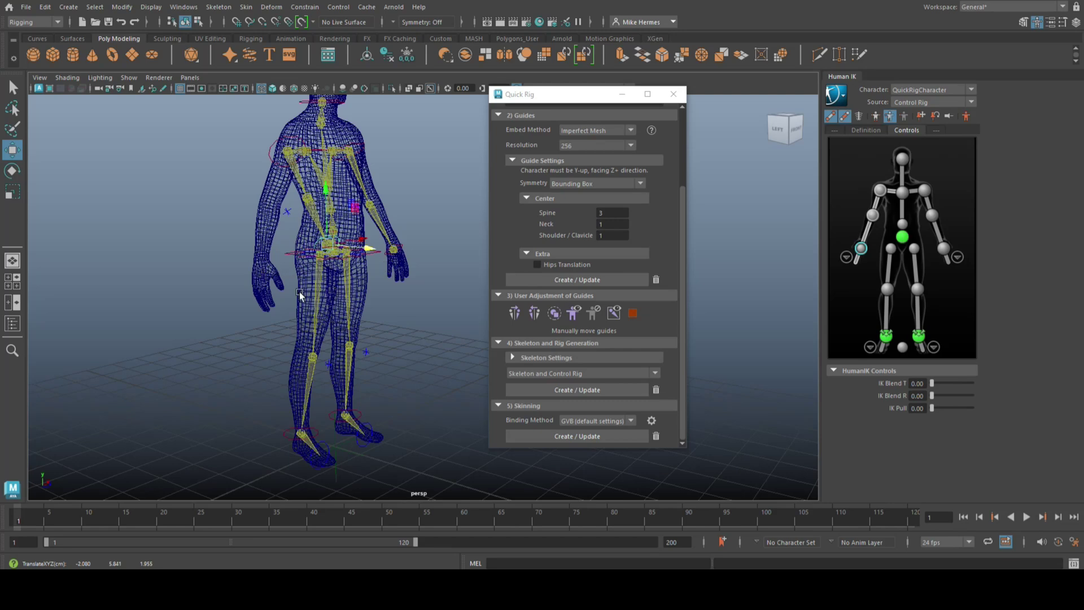
{"action": "left_click_drag", "start_coordinate": [299, 294], "coordinate": [319, 324], "text": "alt"}
{"action": "key", "text": "ctrl+z"}
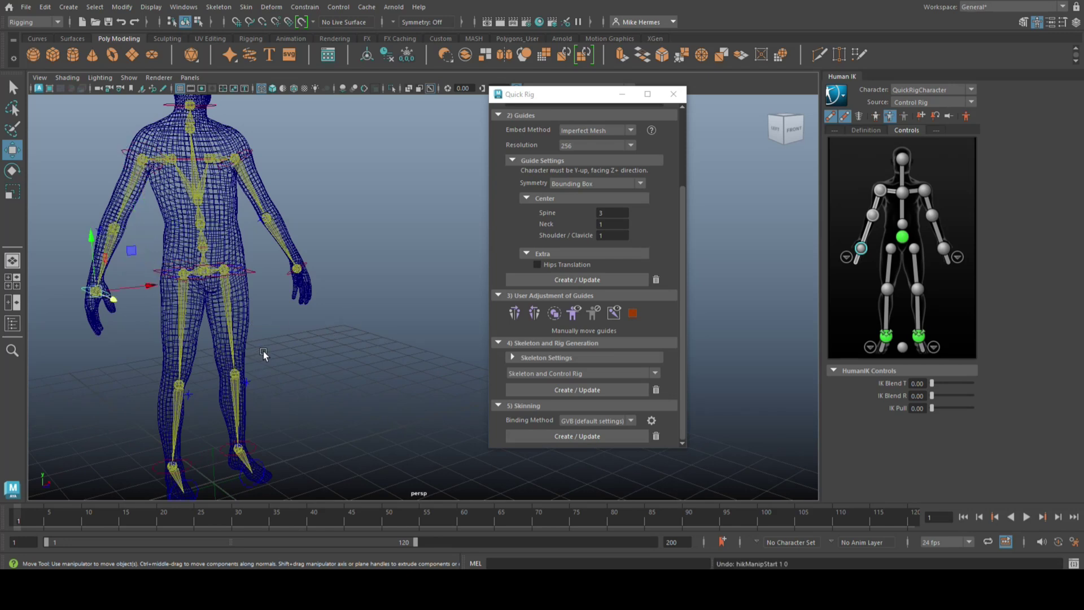
{"action": "left_click_drag", "start_coordinate": [263, 350], "coordinate": [374, 366], "text": "alt"}
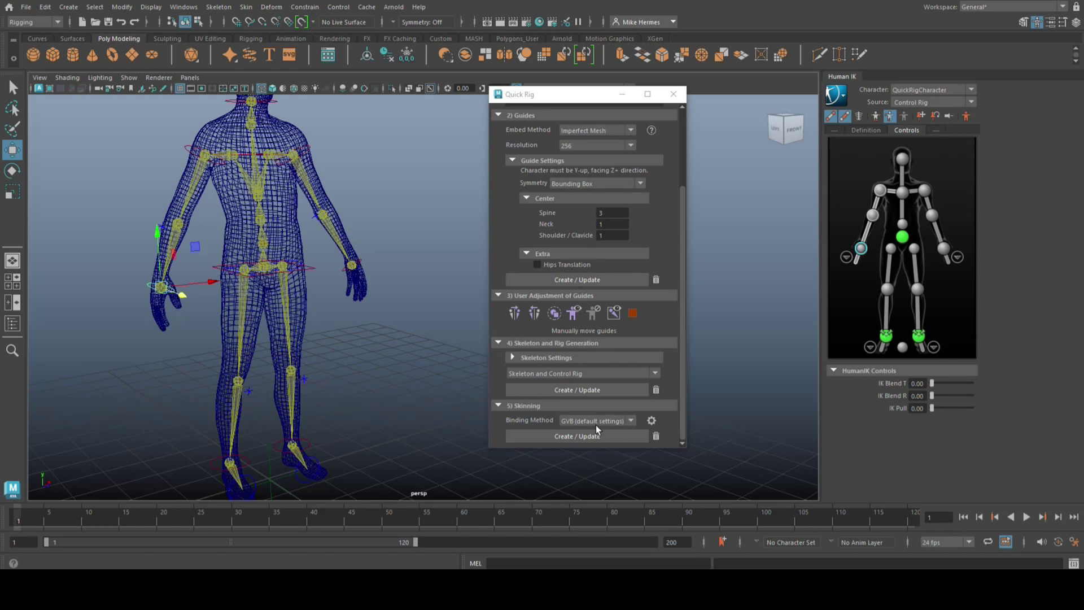
{"action": "key", "text": "a"}
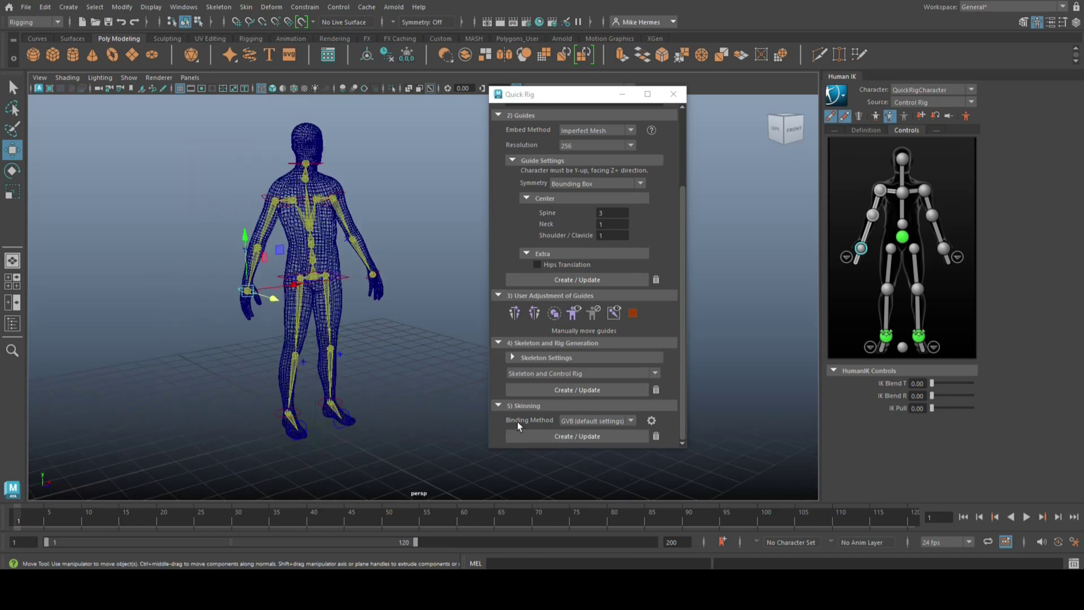
Bind the HumanBody mesh to the generated skeleton with Quick Rig's 5) Skinning.
{"action": "left_click", "coordinate": [283, 354]}
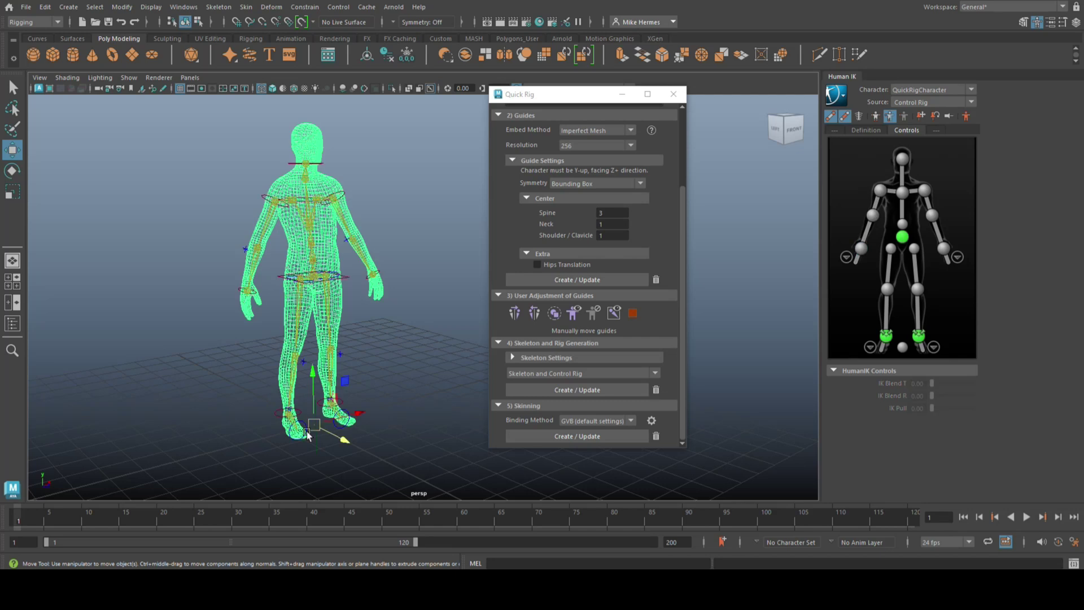
{"action": "left_click", "coordinate": [585, 438]}
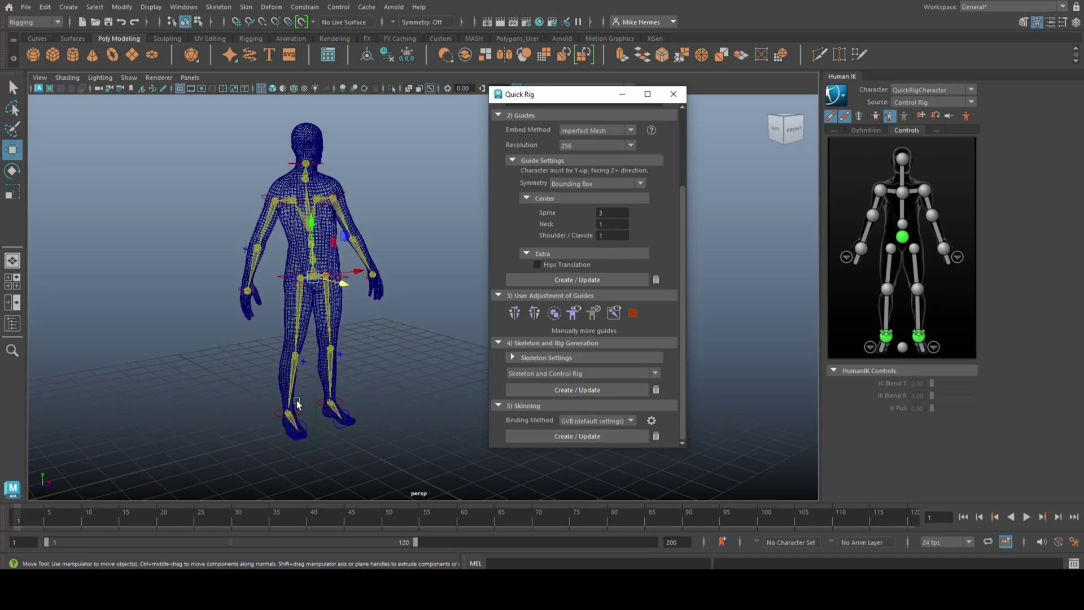
{"action": "left_click_drag", "start_coordinate": [218, 394], "coordinate": [190, 338], "text": "alt"}
Rotate the wrist IK control to test how the arm skin deforms.
{"action": "left_click", "coordinate": [224, 254]}
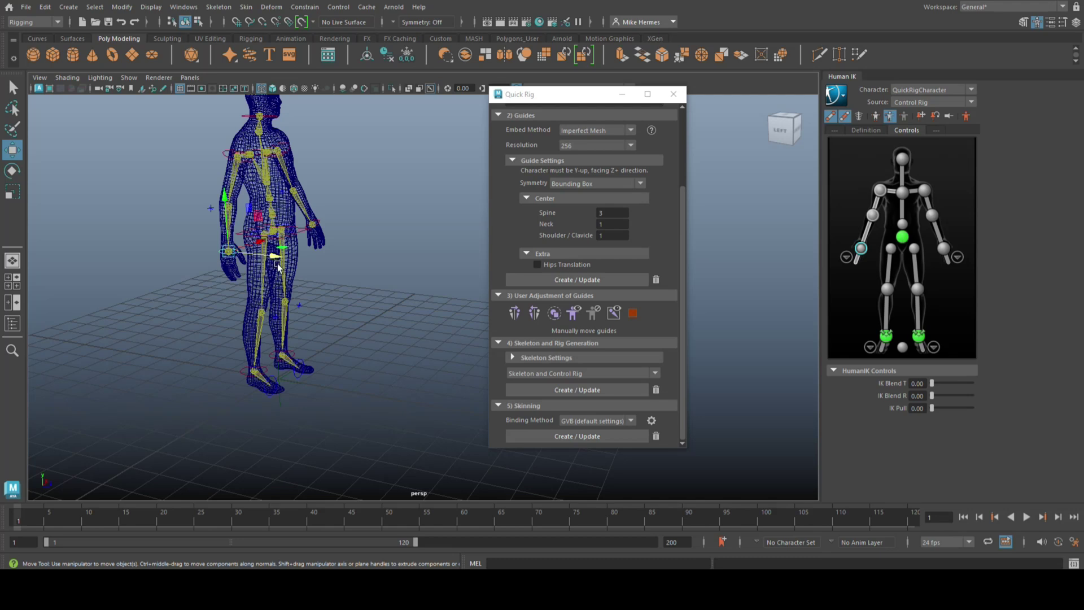
{"action": "left_click_drag", "start_coordinate": [277, 267], "coordinate": [265, 294], "text": "alt"}
{"action": "scroll", "coordinate": [399, 431], "scroll_direction": "up", "scroll_amount": 4}
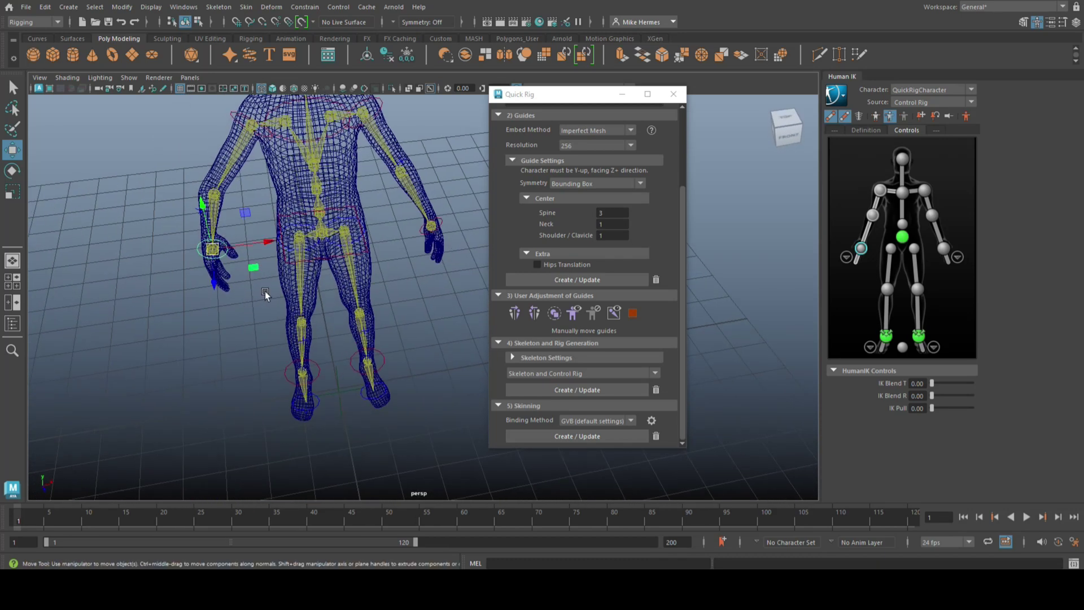
{"action": "key", "text": "e"}
{"action": "mouse_move", "coordinate": [210, 273]}
{"action": "left_mouse_down"}
{"action": "mouse_move", "coordinate": [234, 273]}
{"action": "mouse_move", "coordinate": [225, 279]}
{"action": "left_mouse_up"}
{"action": "left_click_drag", "start_coordinate": [217, 343], "coordinate": [256, 355], "text": "alt"}
{"action": "middle_click_drag", "start_coordinate": [256, 356], "coordinate": [232, 384], "text": "alt"}
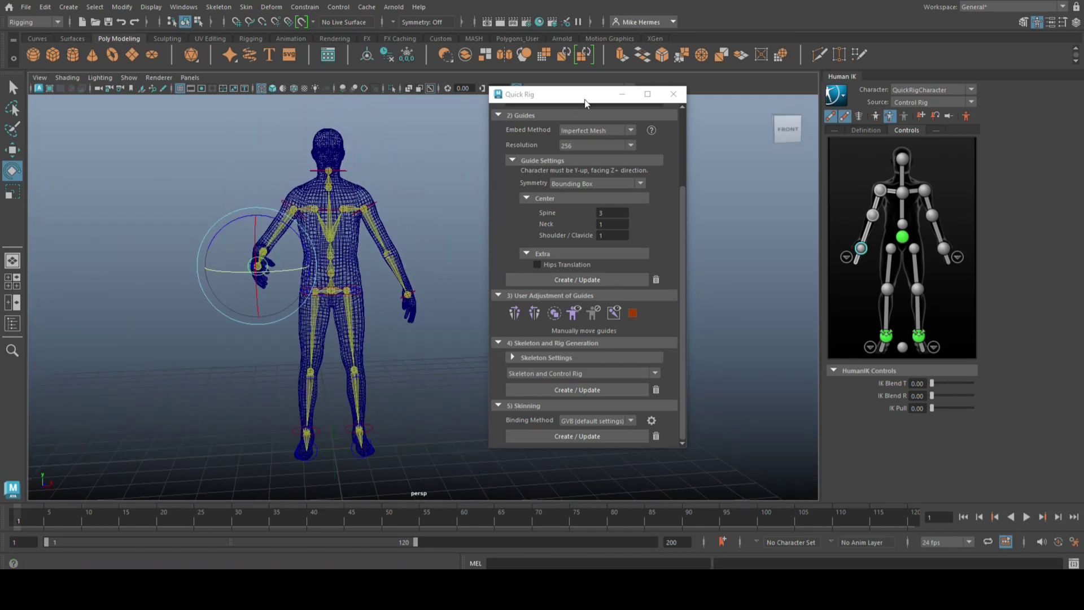
Rotate the shoulder HIK control to swing the arm and check the shoulder deformation.
{"action": "left_click_drag", "start_coordinate": [586, 102], "coordinate": [688, 84]}
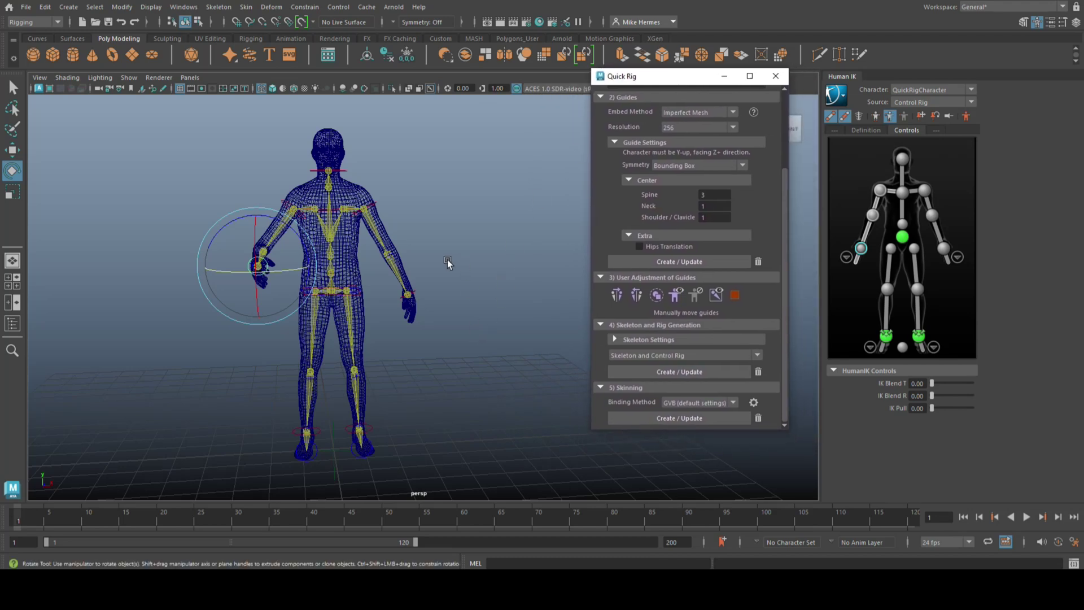
{"action": "scroll", "coordinate": [455, 280], "scroll_direction": "up", "scroll_amount": 10}
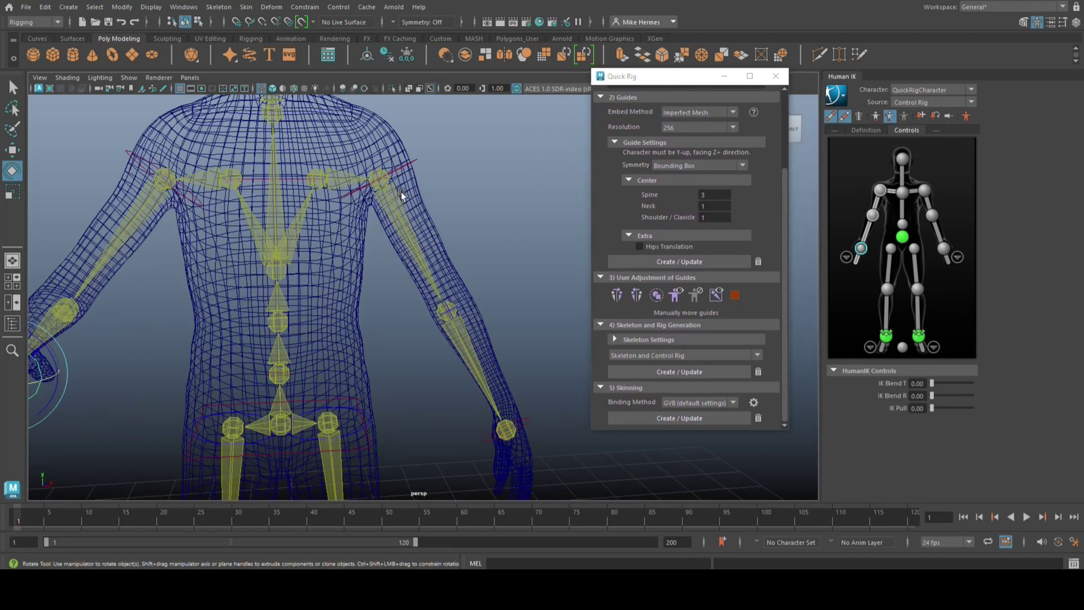
{"action": "left_click", "coordinate": [407, 165]}
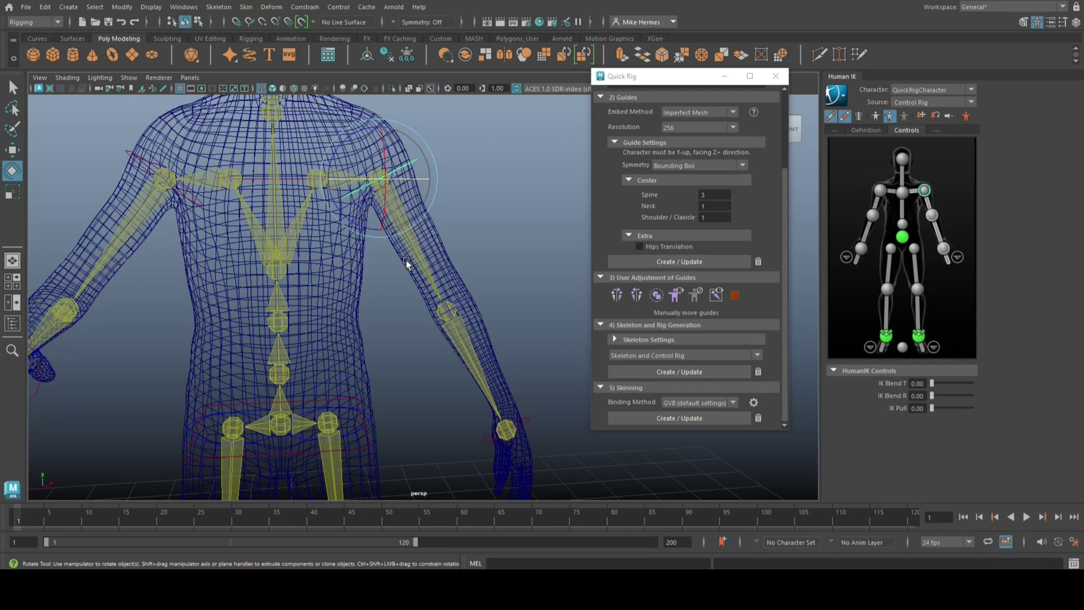
{"action": "left_click_drag", "start_coordinate": [335, 145], "coordinate": [357, 191]}
{"action": "scroll", "coordinate": [462, 321], "scroll_direction": "down", "scroll_amount": 4}
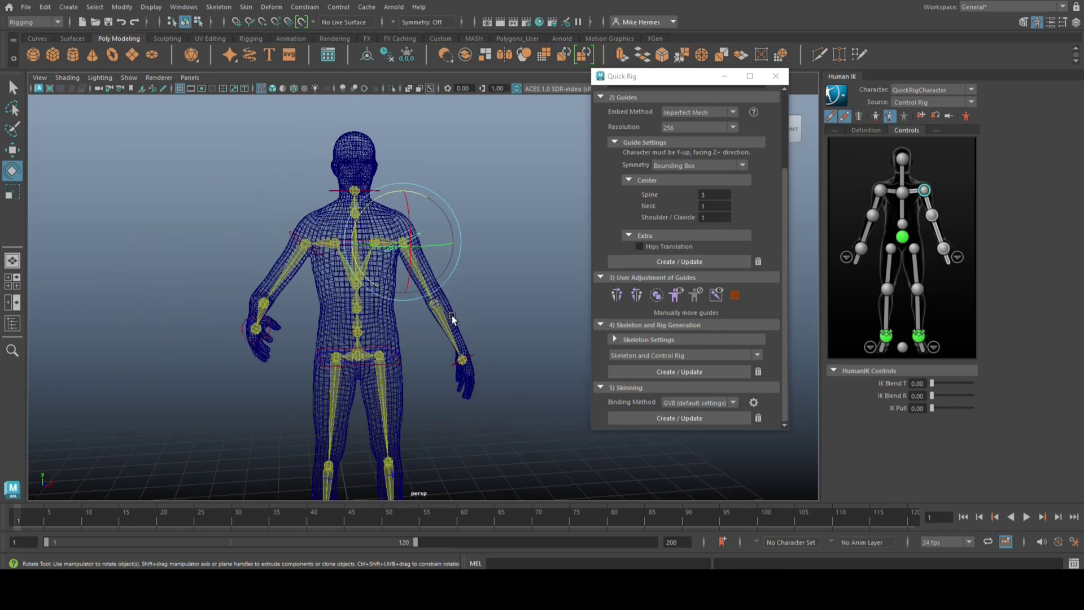
{"action": "left_click_drag", "start_coordinate": [417, 350], "coordinate": [346, 357], "text": "alt"}
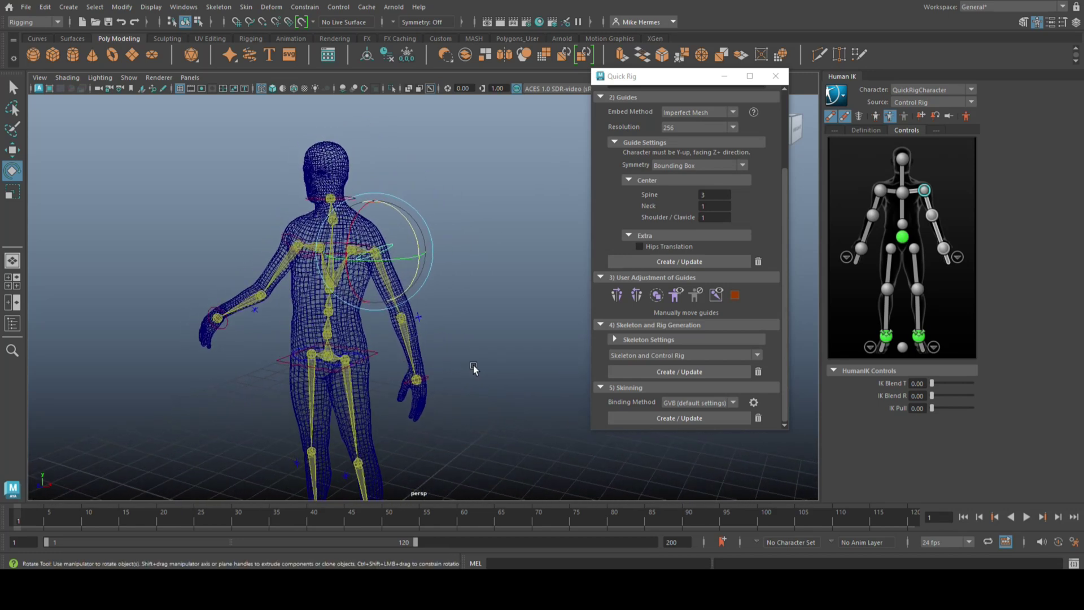
{"action": "scroll", "coordinate": [473, 368], "scroll_direction": "up", "scroll_amount": 2}
Undo the posing changes so the arm rests lowered beside the thigh.
{"action": "key", "text": "ctrl+z"}
{"action": "key", "text": "ctrl+z"}
{"action": "key", "text": "ctrl+z"}
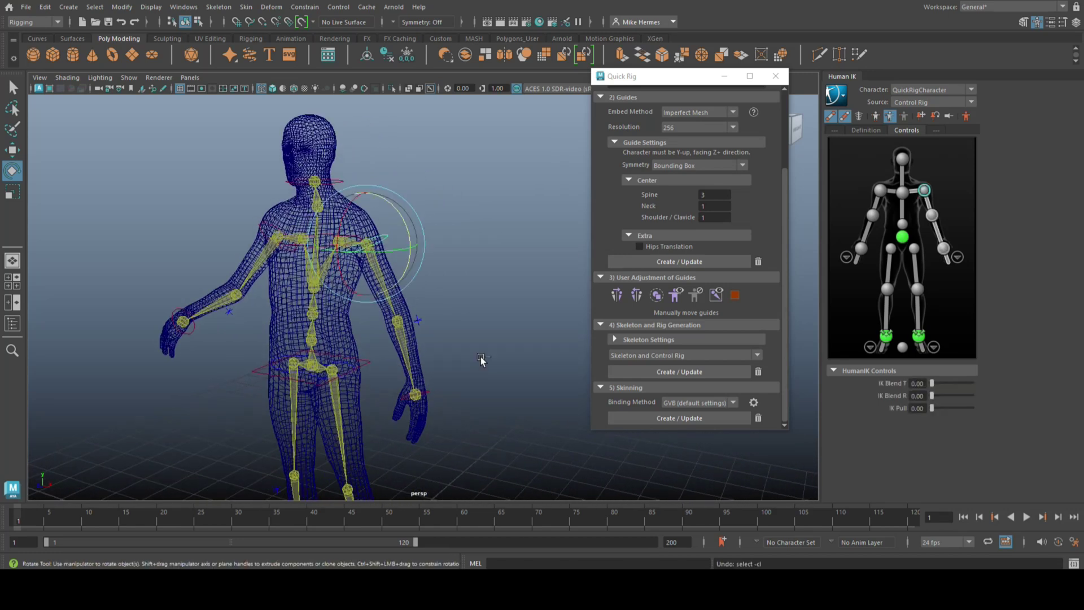
{"action": "key", "text": "ctrl+z"}
{"action": "key", "text": "ctrl+z"}
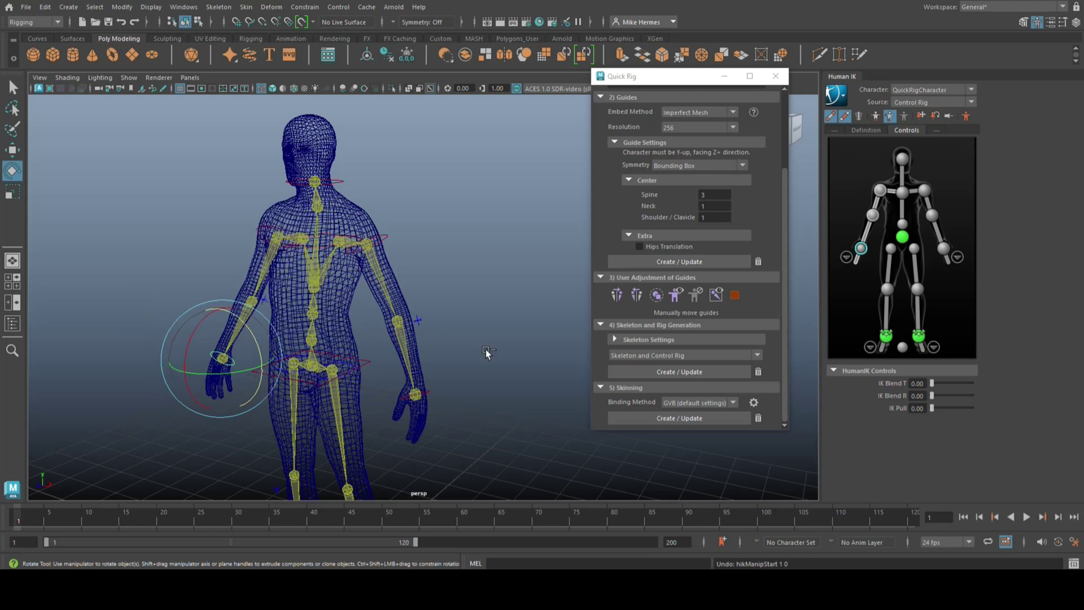
{"action": "right_click_drag", "start_coordinate": [462, 361], "coordinate": [554, 363], "text": "alt"}
{"action": "middle_click_drag", "start_coordinate": [554, 363], "coordinate": [484, 233], "text": "alt"}
{"action": "right_click_drag", "start_coordinate": [484, 233], "coordinate": [476, 286], "text": "alt"}
{"action": "left_click_drag", "start_coordinate": [477, 285], "coordinate": [377, 316], "text": "alt"}
{"action": "middle_click_drag", "start_coordinate": [403, 320], "coordinate": [384, 384], "text": "alt"}
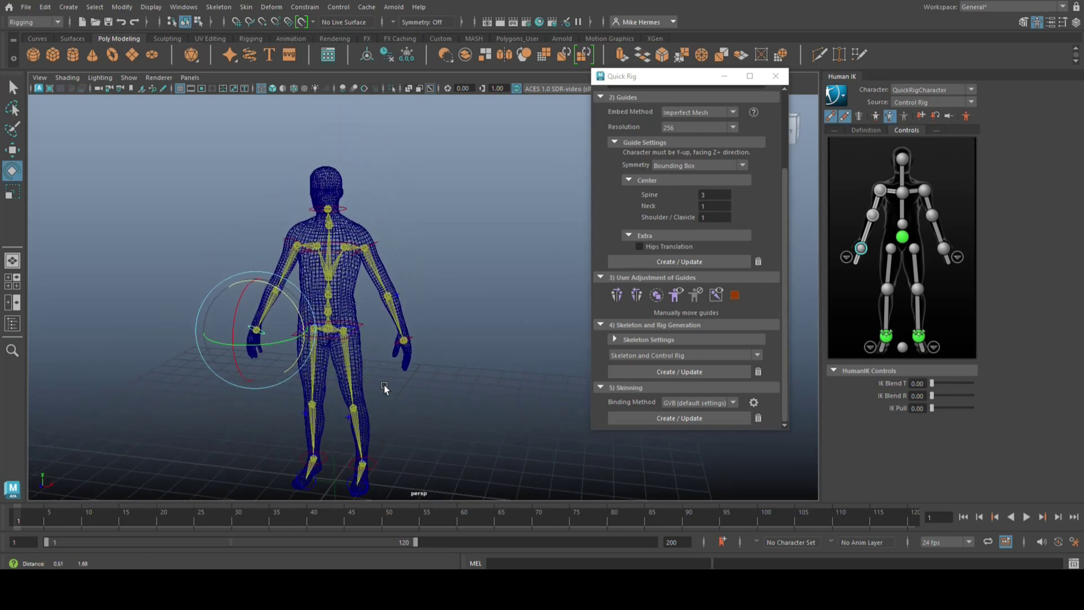
{"action": "left_click_drag", "start_coordinate": [693, 82], "coordinate": [669, 120]}
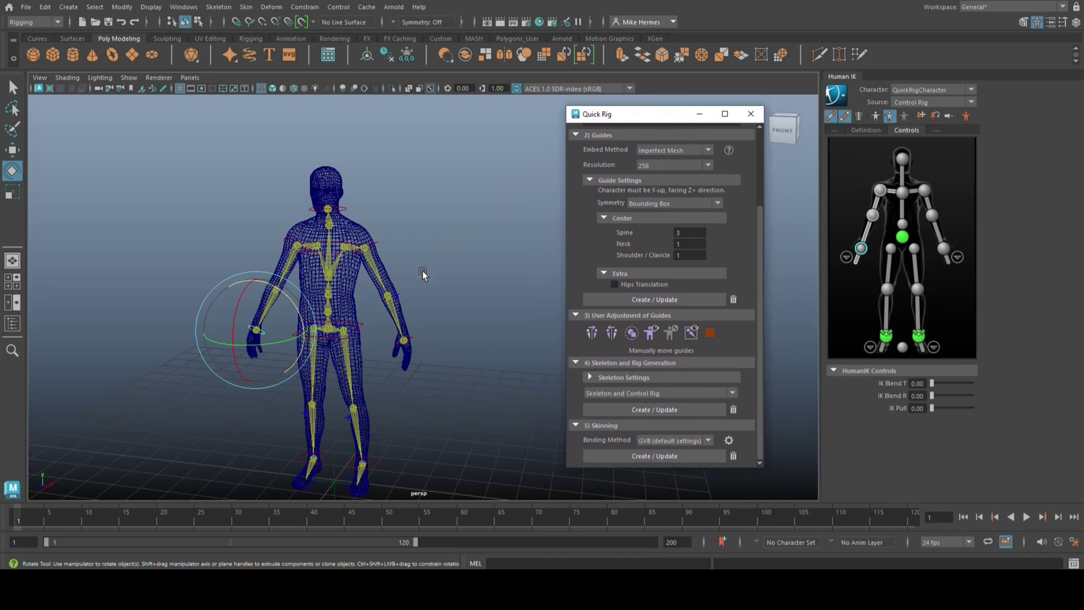
{"action": "left_click_drag", "start_coordinate": [441, 293], "coordinate": [479, 305], "text": "alt"}
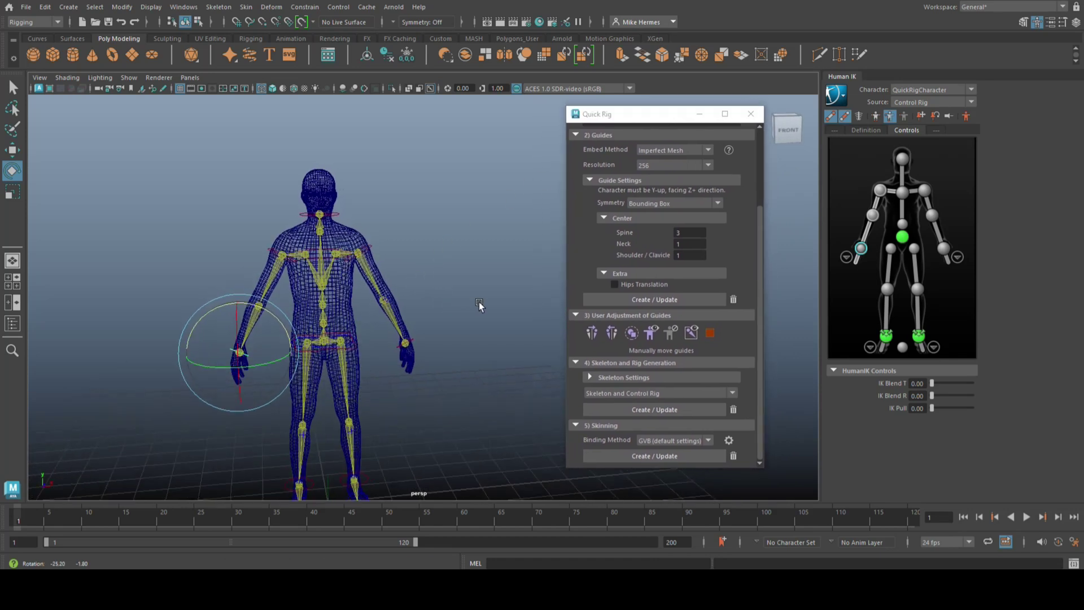
{"action": "scroll", "coordinate": [450, 314], "scroll_direction": "up", "scroll_amount": 3}
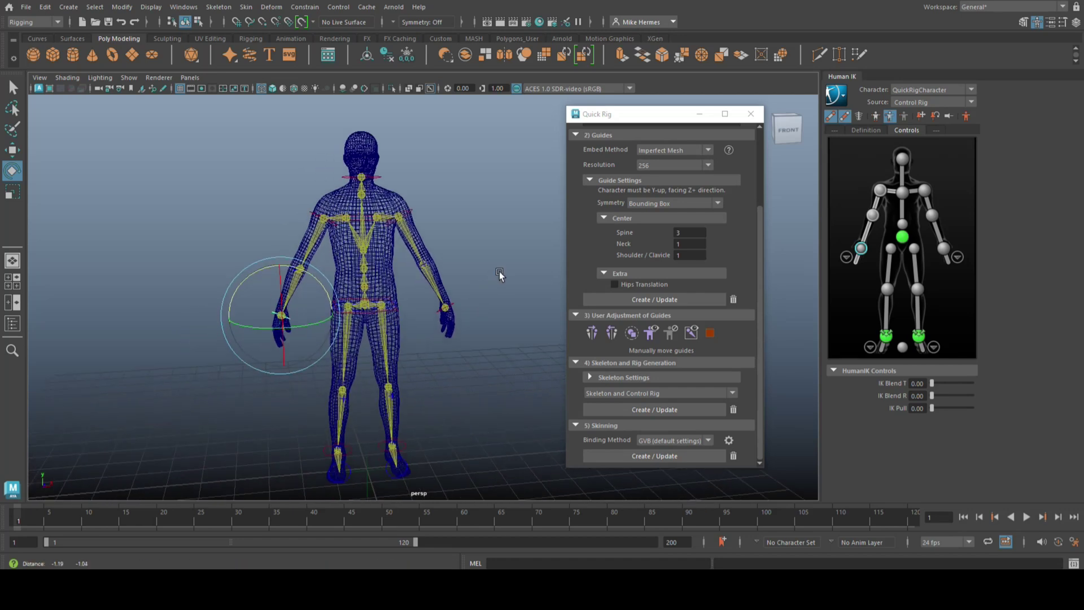
Open Paint Skin Weights settings on HumanBody and choose QuickRigCharacter_Neck as the influence.
{"action": "left_click", "coordinate": [392, 271]}
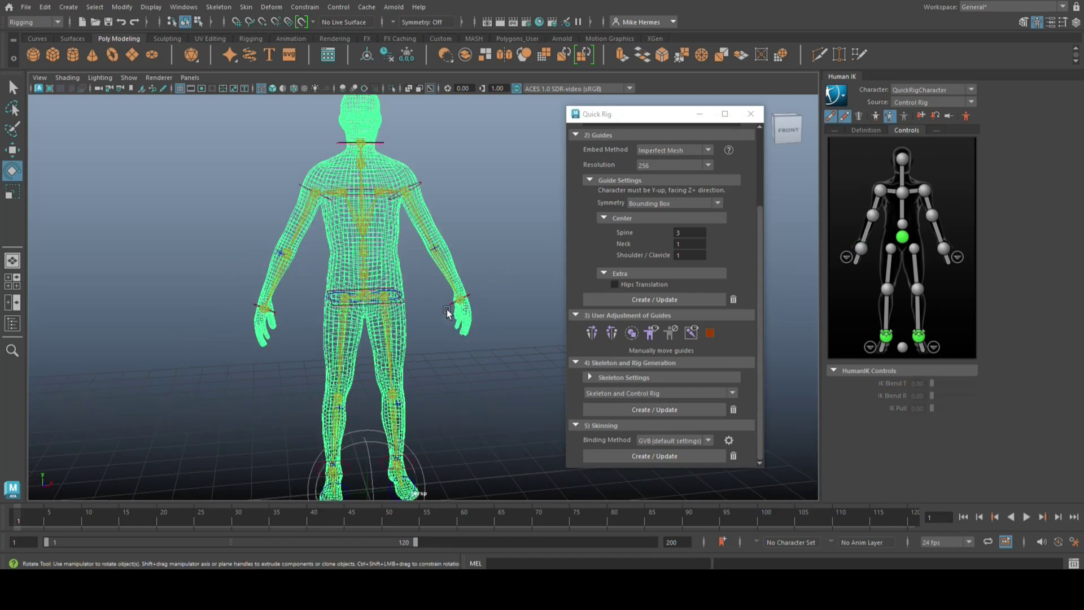
{"action": "left_click", "coordinate": [249, 13]}
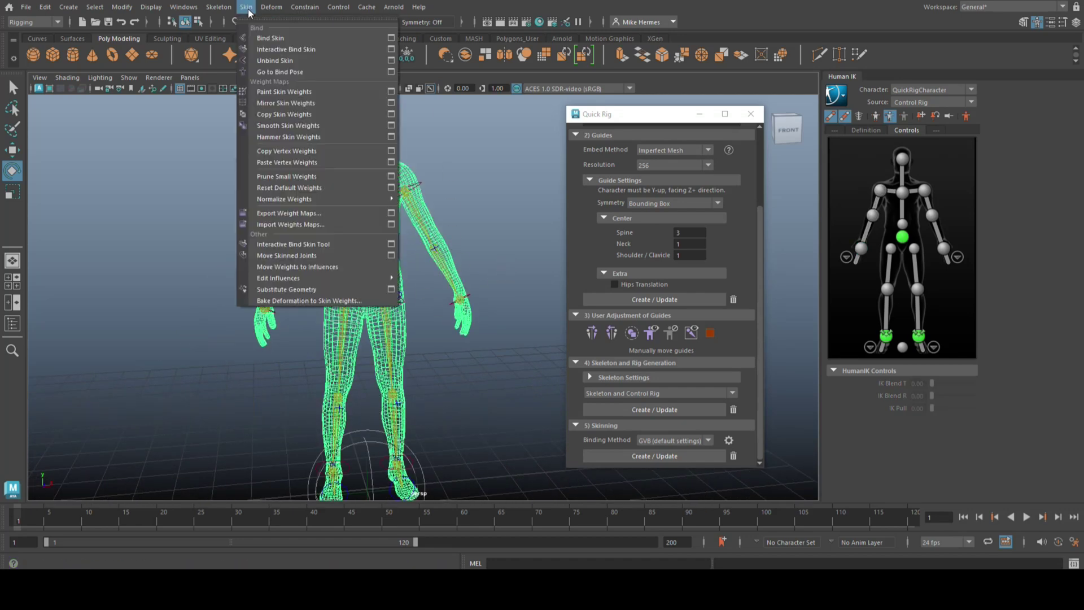
{"action": "left_click", "coordinate": [391, 91]}
{"action": "left_click_drag", "start_coordinate": [292, 97], "coordinate": [175, 54]}
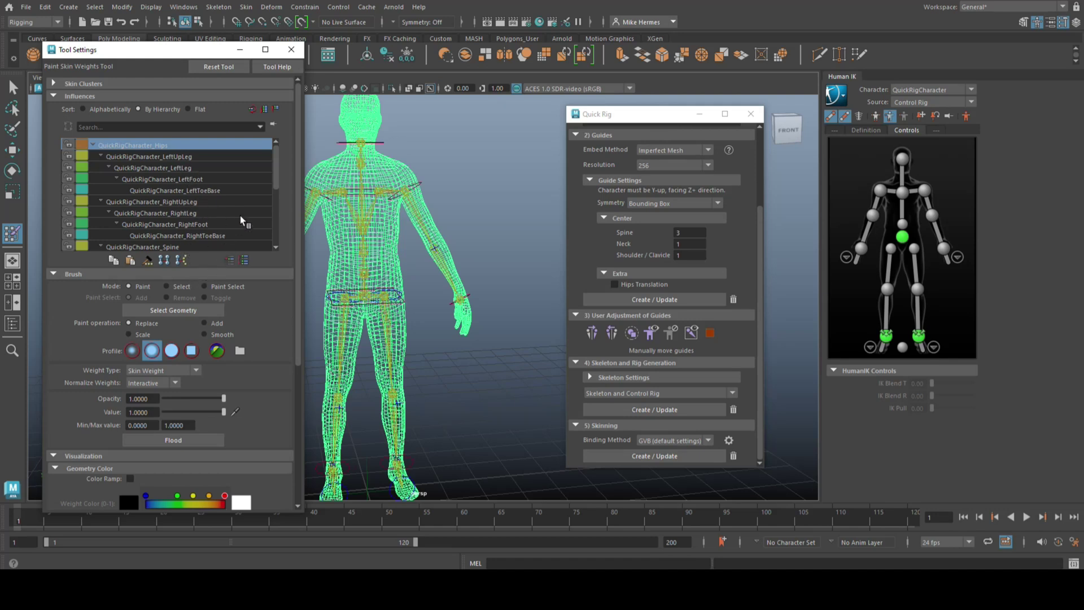
{"action": "left_click_drag", "start_coordinate": [275, 179], "coordinate": [277, 222]}
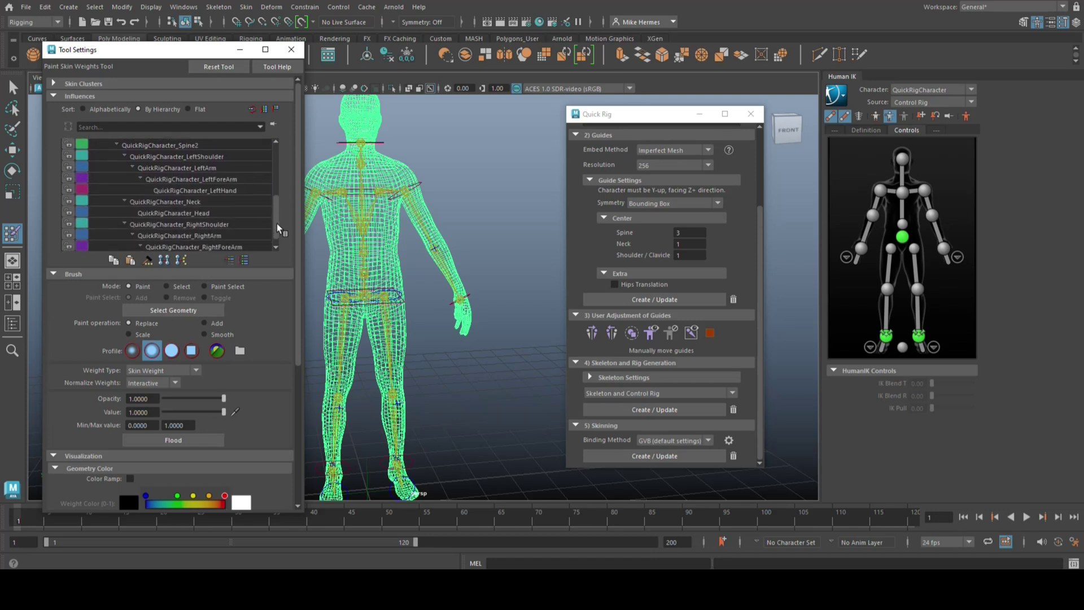
{"action": "left_click", "coordinate": [192, 203]}
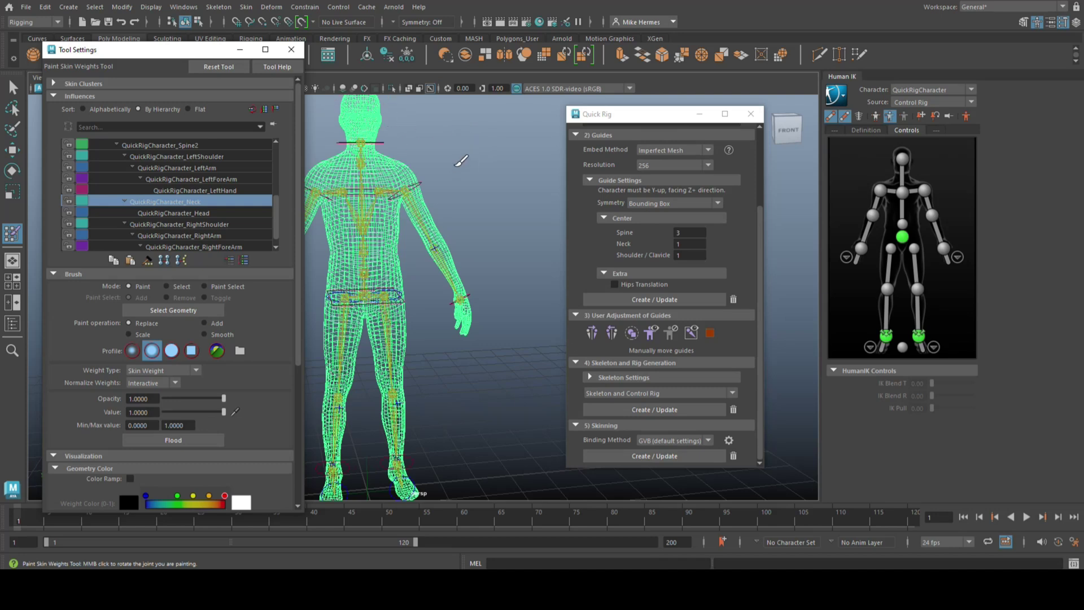
Switch to shaded wireframe display, lower the brush Opacity and pick the soft brush profile.
{"action": "key", "text": "5"}
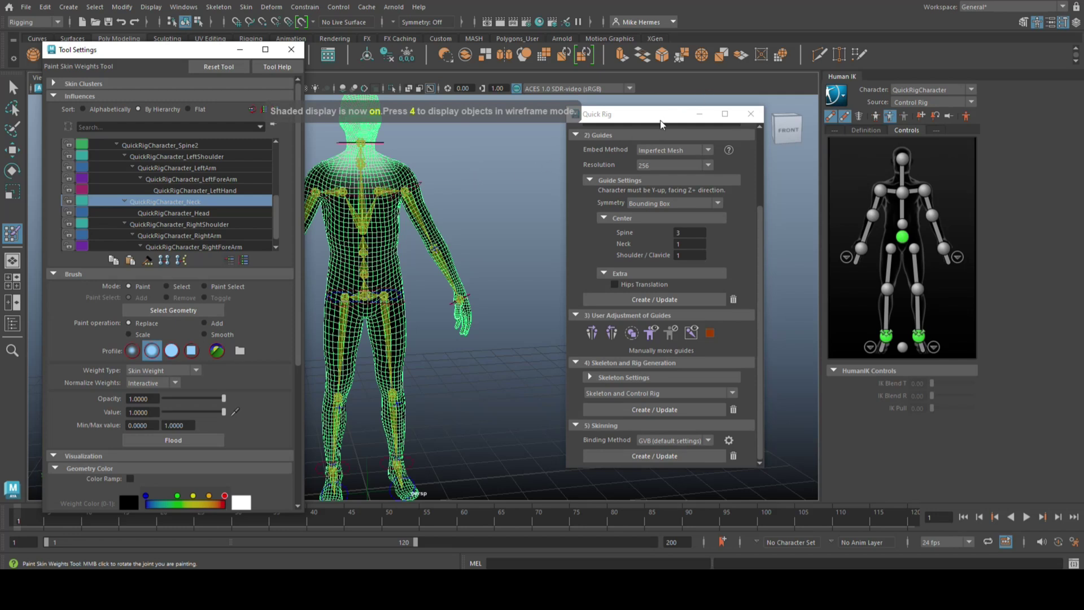
{"action": "left_click_drag", "start_coordinate": [661, 124], "coordinate": [808, 112]}
{"action": "middle_click_drag", "start_coordinate": [527, 222], "coordinate": [653, 259], "text": "alt"}
{"action": "mouse_move", "coordinate": [653, 259]}
{"action": "left_mouse_down", "text": "alt"}
{"action": "mouse_move", "coordinate": [450, 280]}
{"action": "mouse_move", "coordinate": [418, 272]}
{"action": "mouse_move", "coordinate": [551, 290]}
{"action": "mouse_move", "coordinate": [612, 316]}
{"action": "left_mouse_up", "text": "alt"}
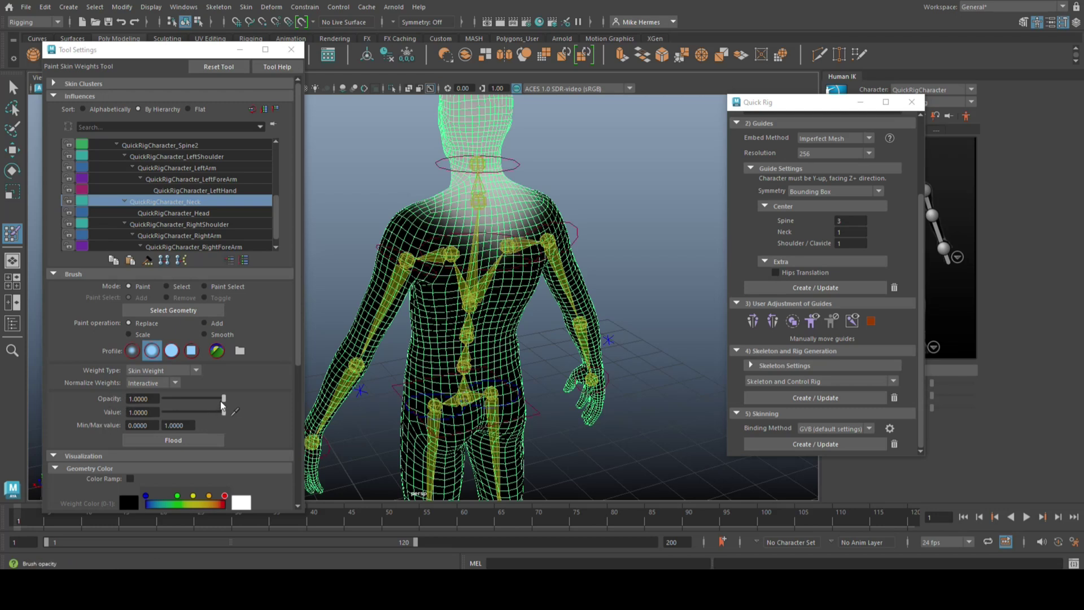
{"action": "left_click_drag", "start_coordinate": [223, 400], "coordinate": [200, 398]}
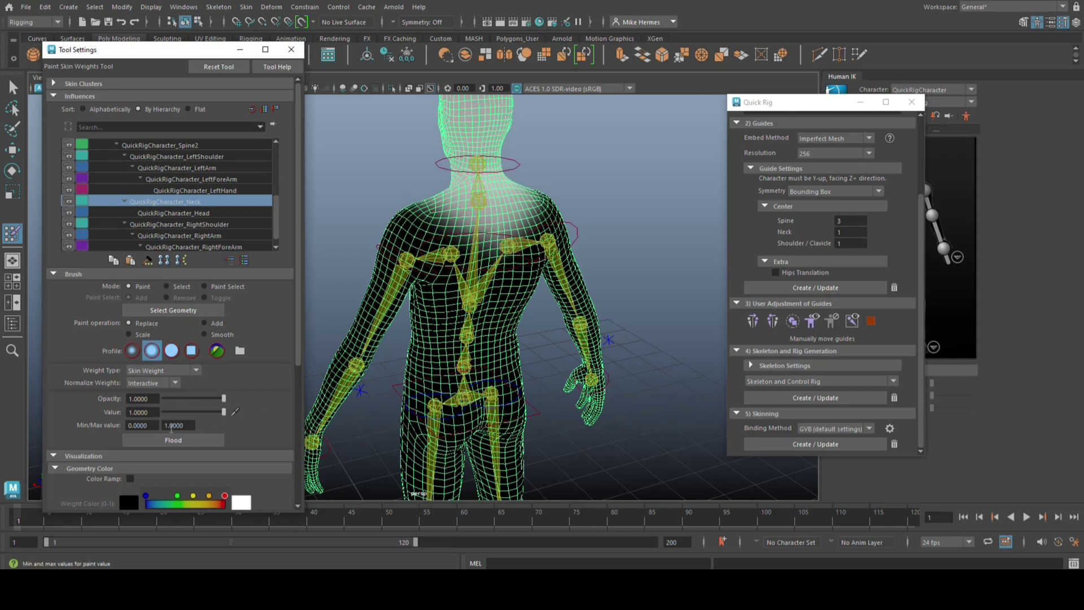
{"action": "left_click", "coordinate": [151, 351]}
Paint Neck joint weight over the neck, both shoulders and the upper chest.
{"action": "left_click_drag", "start_coordinate": [448, 187], "coordinate": [433, 200]}
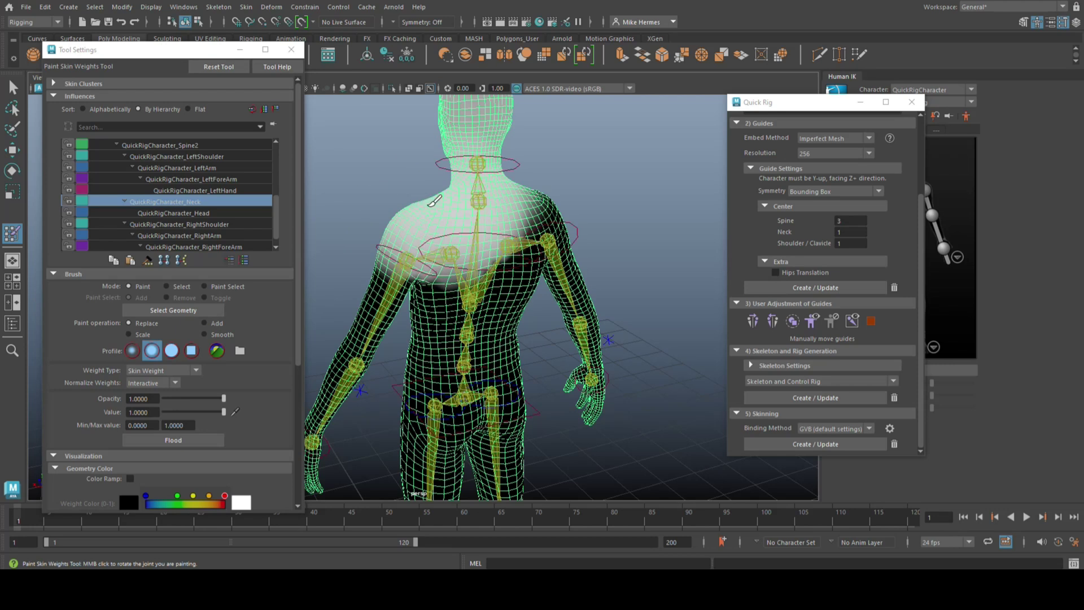
{"action": "left_click_drag", "start_coordinate": [496, 230], "coordinate": [527, 222]}
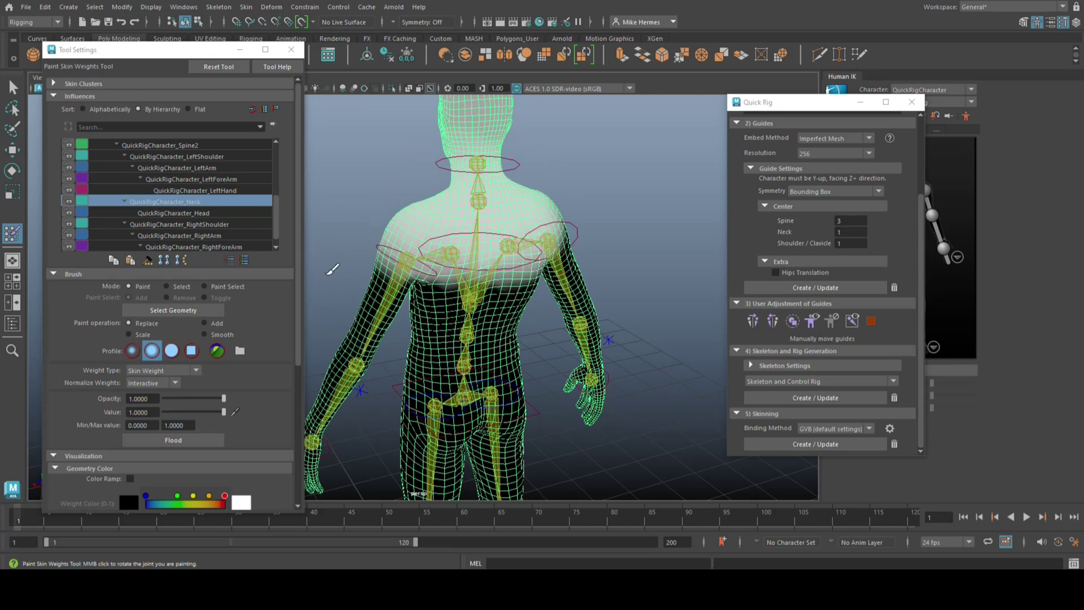
{"action": "left_click_drag", "start_coordinate": [332, 269], "coordinate": [565, 273], "text": "alt"}
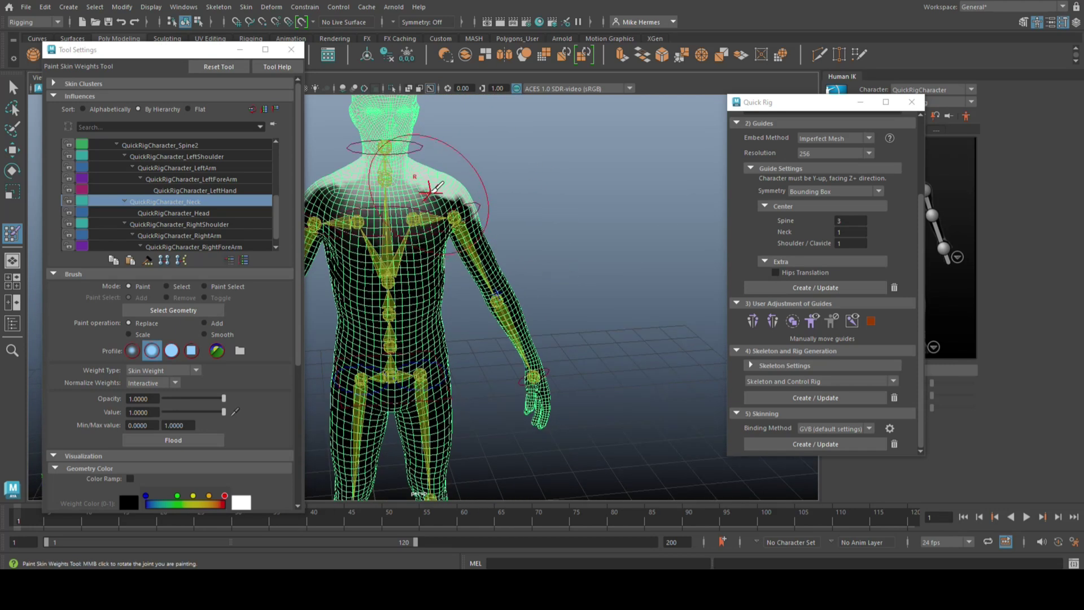
{"action": "mouse_move", "coordinate": [434, 188]}
{"action": "left_mouse_down"}
{"action": "mouse_move", "coordinate": [349, 189]}
{"action": "mouse_move", "coordinate": [466, 193]}
{"action": "mouse_move", "coordinate": [431, 205]}
{"action": "left_mouse_up"}
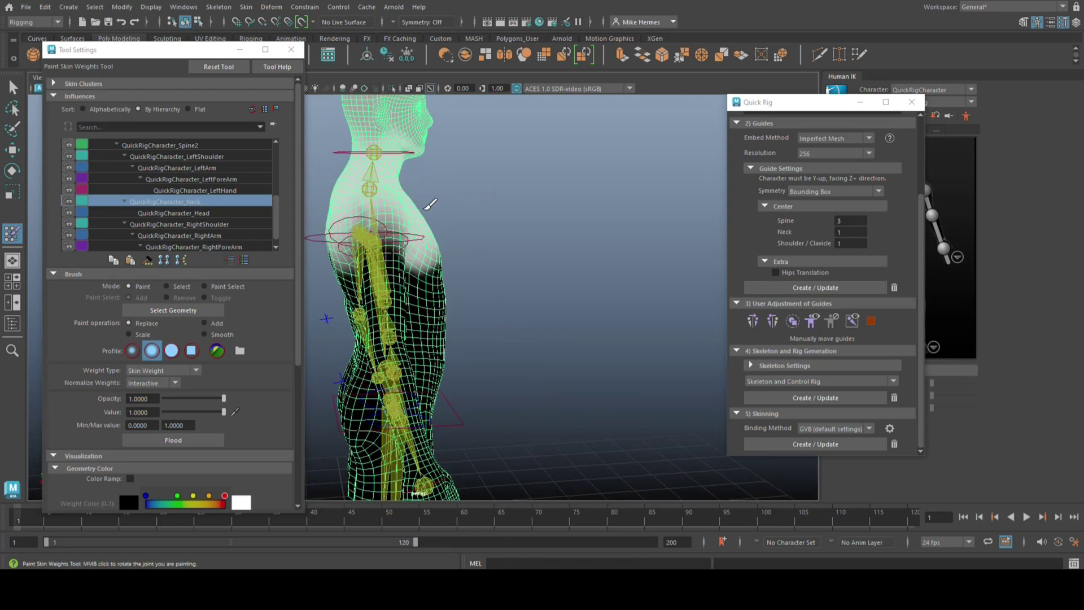
{"action": "mouse_move", "coordinate": [372, 234]}
{"action": "left_mouse_down", "text": "alt"}
{"action": "mouse_move", "coordinate": [445, 238]}
{"action": "mouse_move", "coordinate": [388, 242]}
{"action": "mouse_move", "coordinate": [429, 243]}
{"action": "mouse_move", "coordinate": [518, 272]}
{"action": "mouse_move", "coordinate": [484, 303]}
{"action": "mouse_move", "coordinate": [576, 326]}
{"action": "mouse_move", "coordinate": [604, 321]}
{"action": "mouse_move", "coordinate": [587, 332]}
{"action": "mouse_move", "coordinate": [581, 322]}
{"action": "left_mouse_up", "text": "alt"}
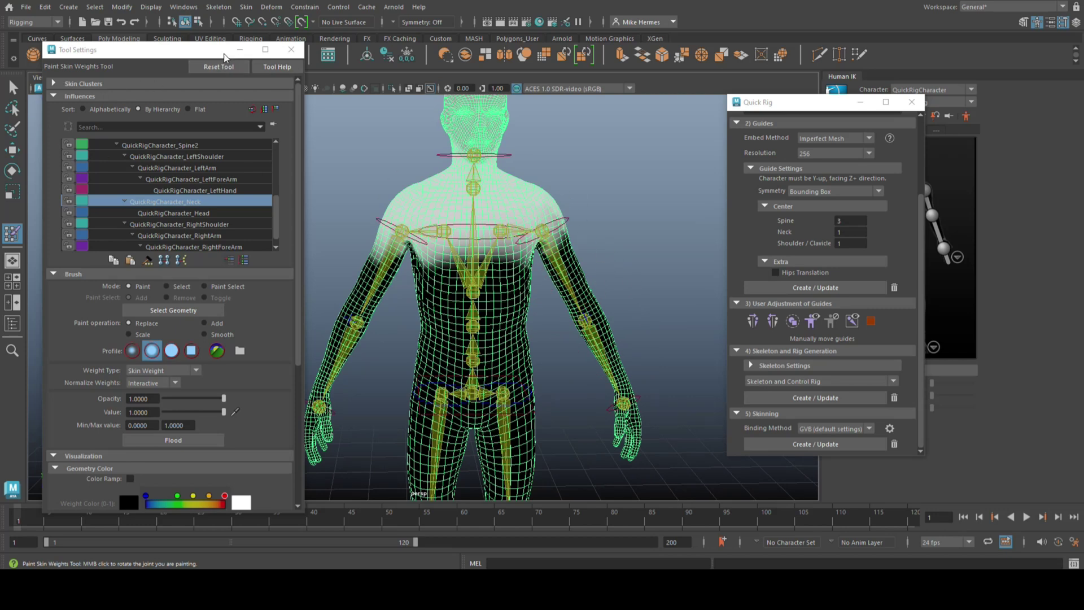
Leave weight painting and rotate the right shoulder joint up and back down.
{"action": "left_click", "coordinate": [236, 50]}
{"action": "left_click", "coordinate": [13, 87]}
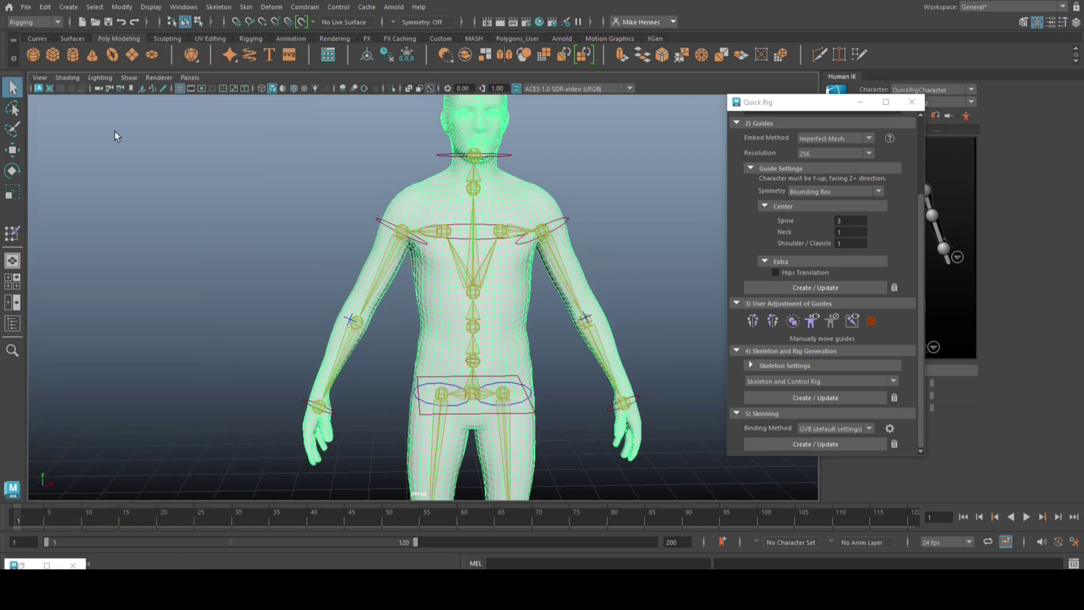
{"action": "left_click", "coordinate": [564, 222]}
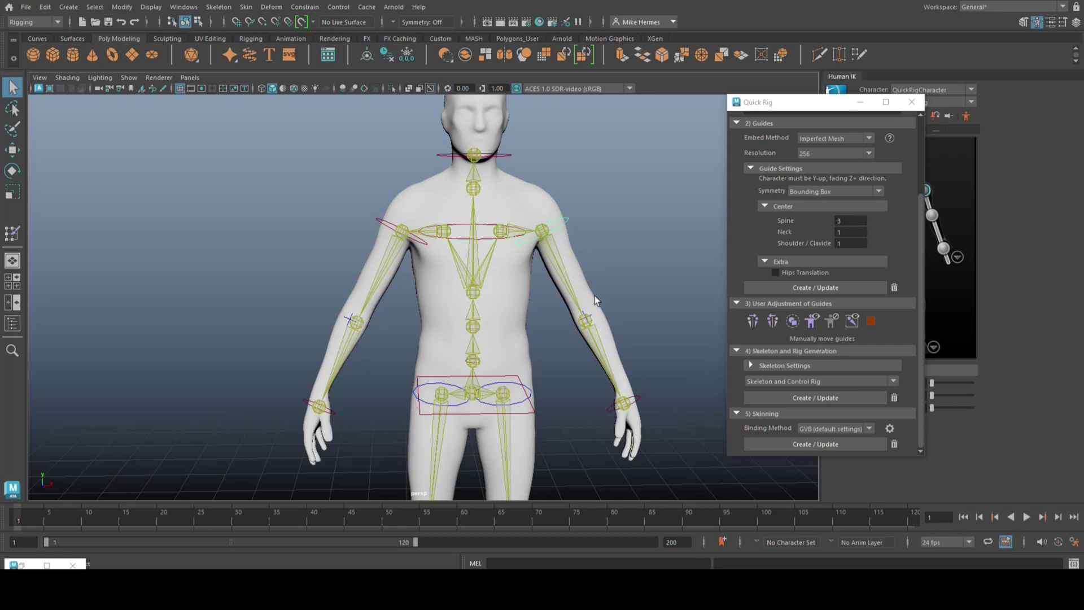
{"action": "key", "text": "e"}
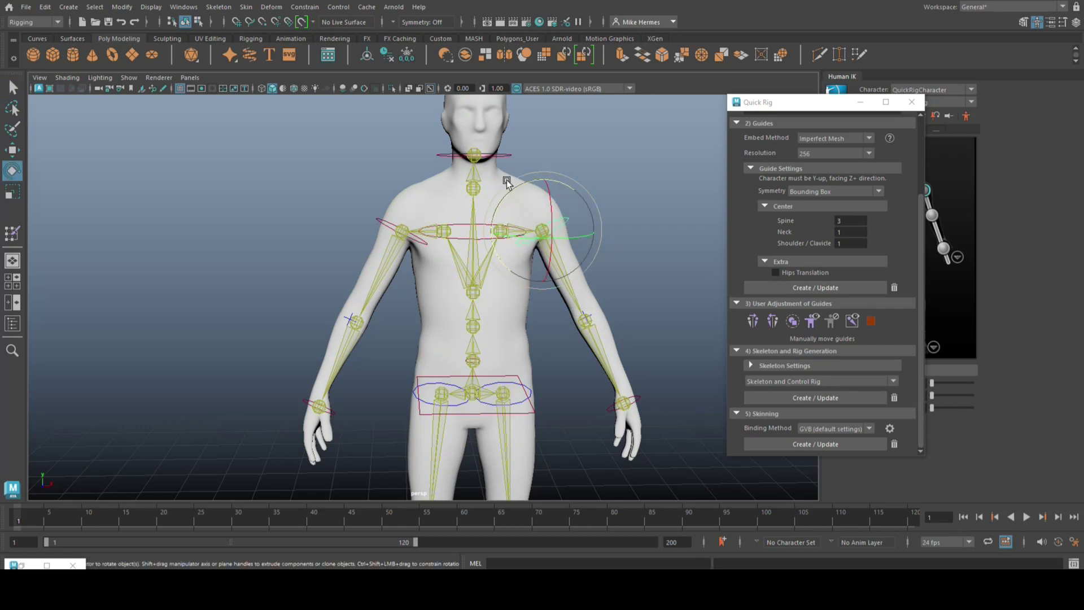
{"action": "left_click_drag", "start_coordinate": [516, 181], "coordinate": [519, 213]}
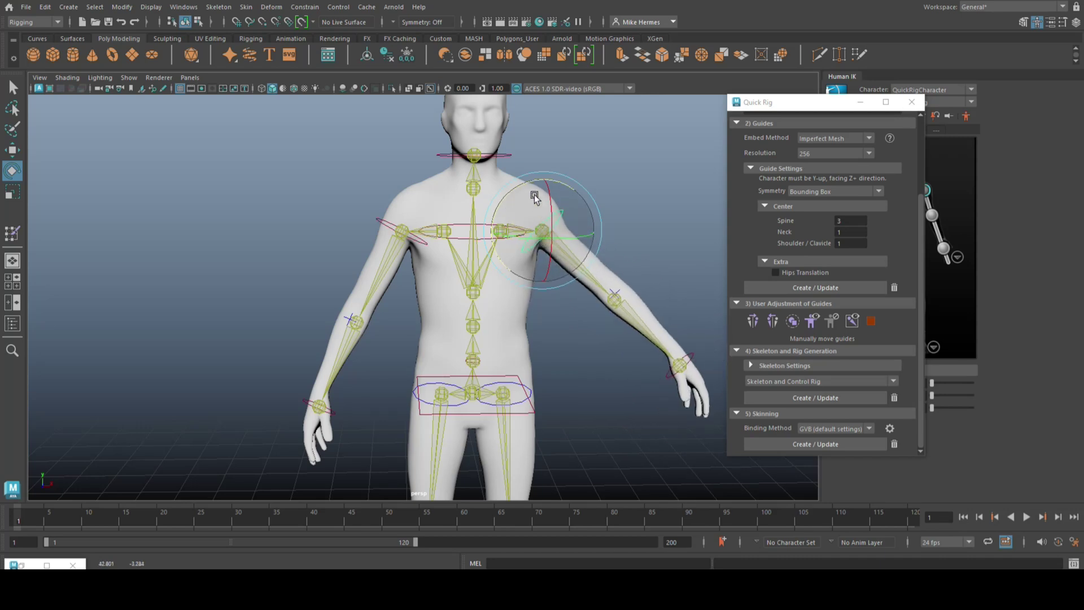
{"action": "mouse_move", "coordinate": [524, 188]}
{"action": "left_mouse_down"}
{"action": "mouse_move", "coordinate": [539, 189]}
{"action": "mouse_move", "coordinate": [529, 188]}
{"action": "left_mouse_up"}
Orbit around the rigged character to inspect the shoulder deformation from several angles.
{"action": "scroll", "coordinate": [217, 302], "scroll_direction": "down", "scroll_amount": 2}
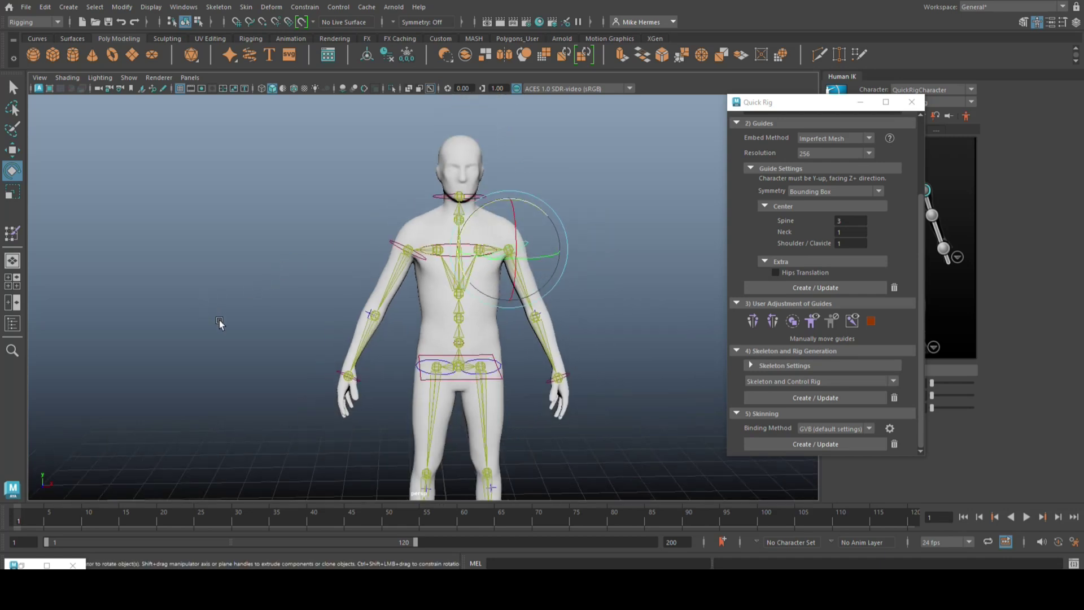
{"action": "left_click_drag", "start_coordinate": [219, 320], "coordinate": [183, 333], "text": "alt"}
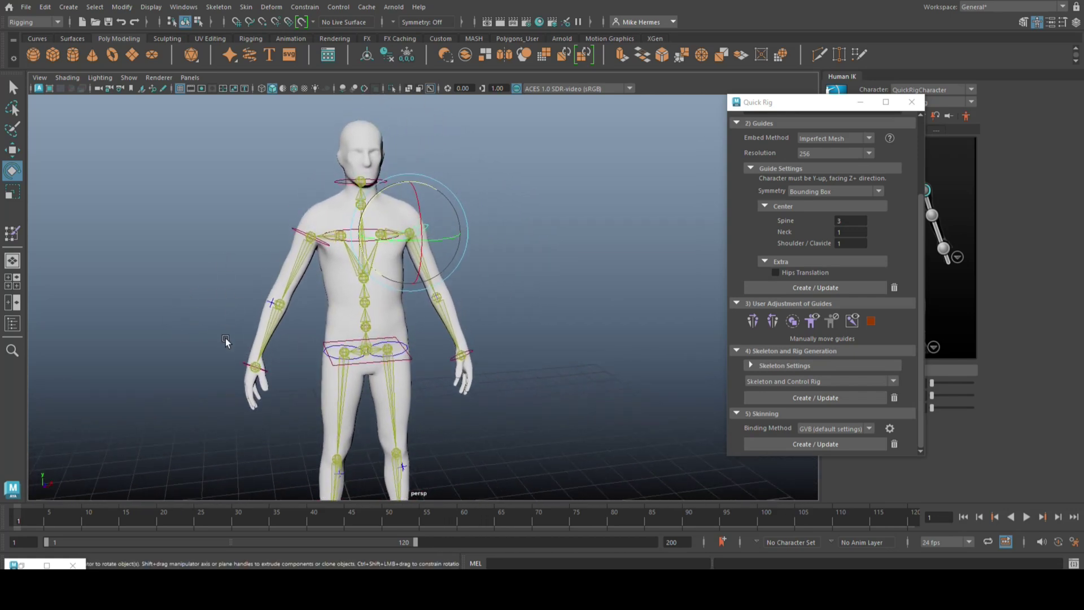
{"action": "scroll", "coordinate": [231, 341], "scroll_direction": "up", "scroll_amount": 3}
{"action": "left_click_drag", "start_coordinate": [227, 345], "coordinate": [258, 357], "text": "alt"}
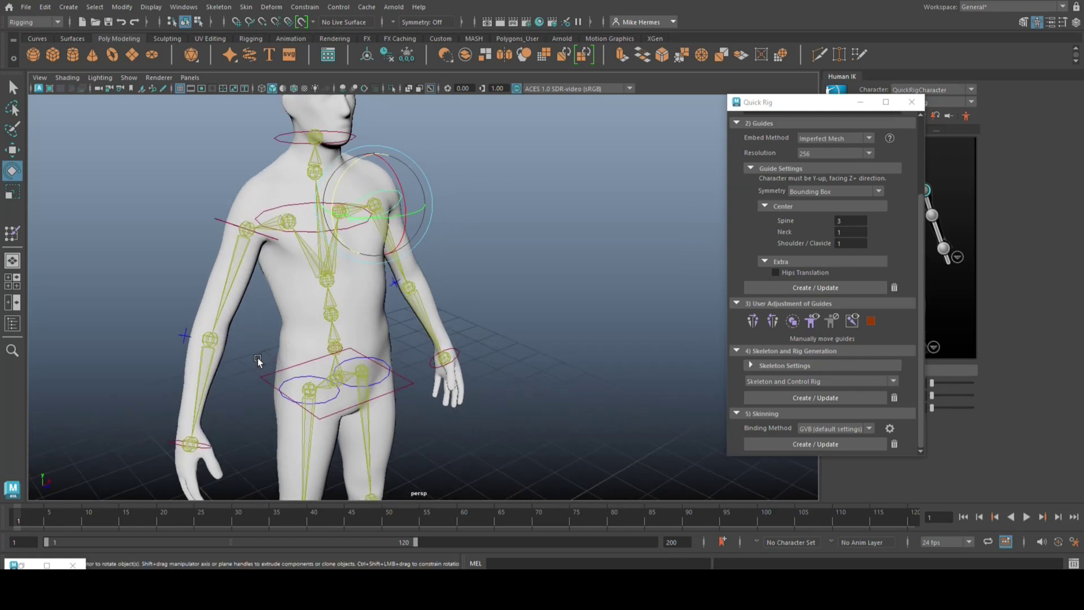
{"action": "middle_click_drag", "start_coordinate": [257, 357], "coordinate": [362, 354], "text": "alt"}
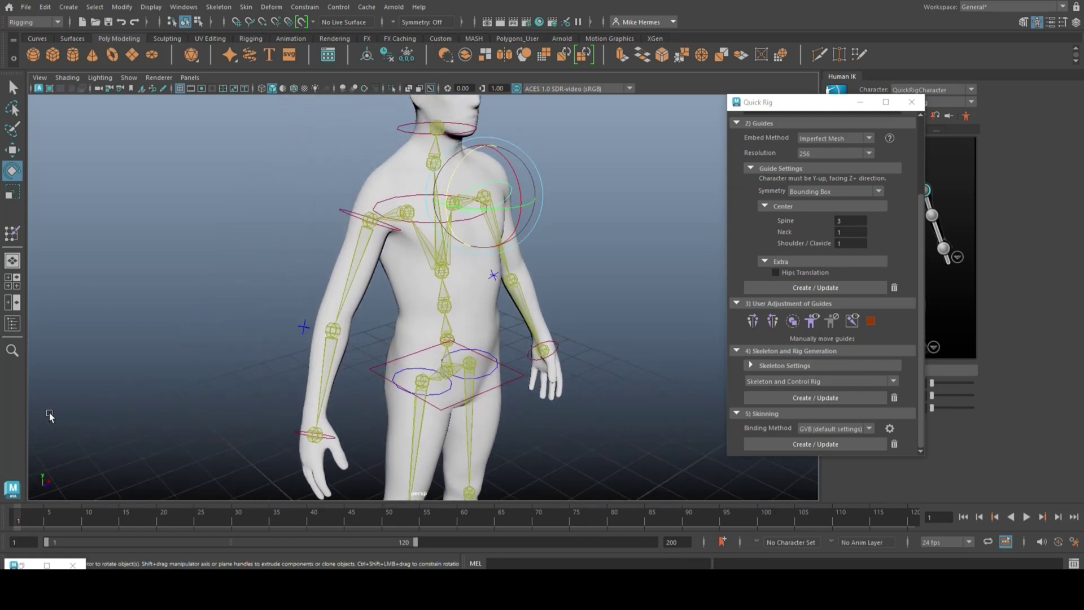
{"action": "left_click", "coordinate": [47, 565]}
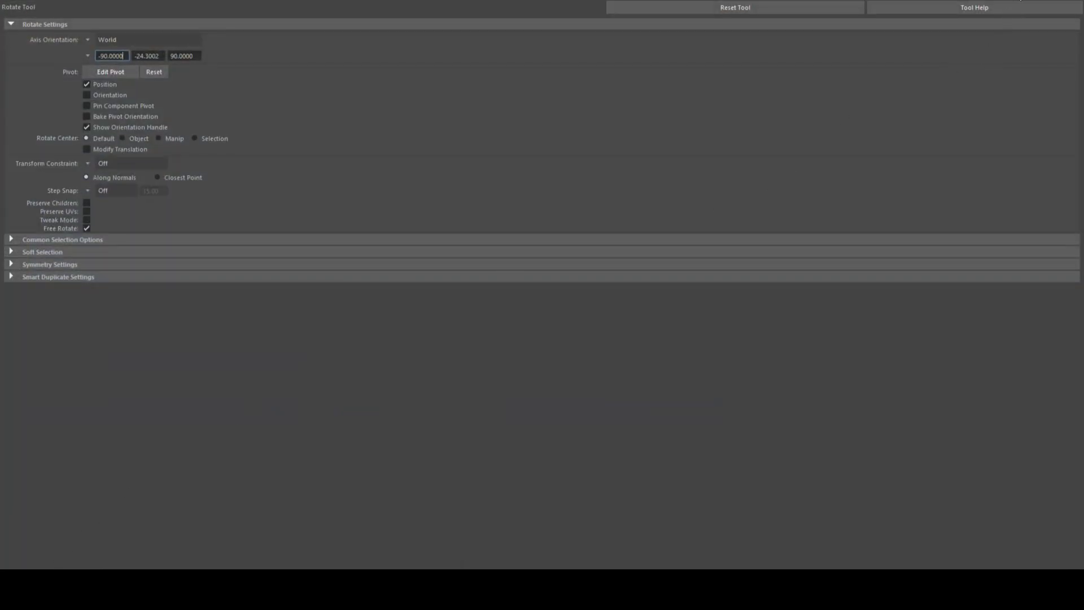
{"action": "left_click", "coordinate": [1020, 1]}
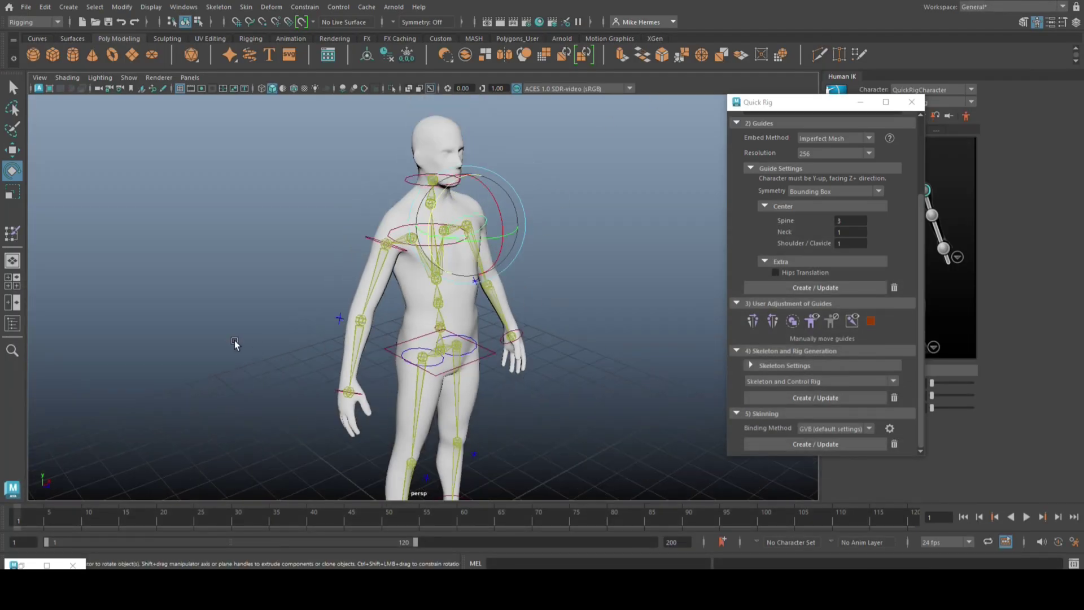
{"action": "left_click_drag", "start_coordinate": [235, 344], "coordinate": [213, 361], "text": "alt"}
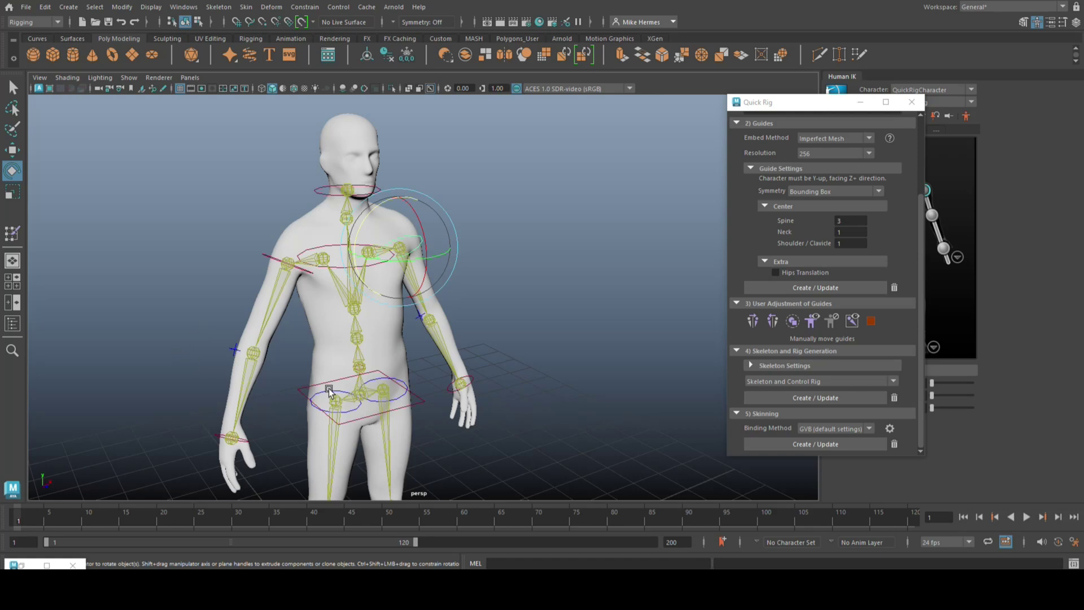
{"action": "scroll", "coordinate": [539, 371], "scroll_direction": "down", "scroll_amount": 3}
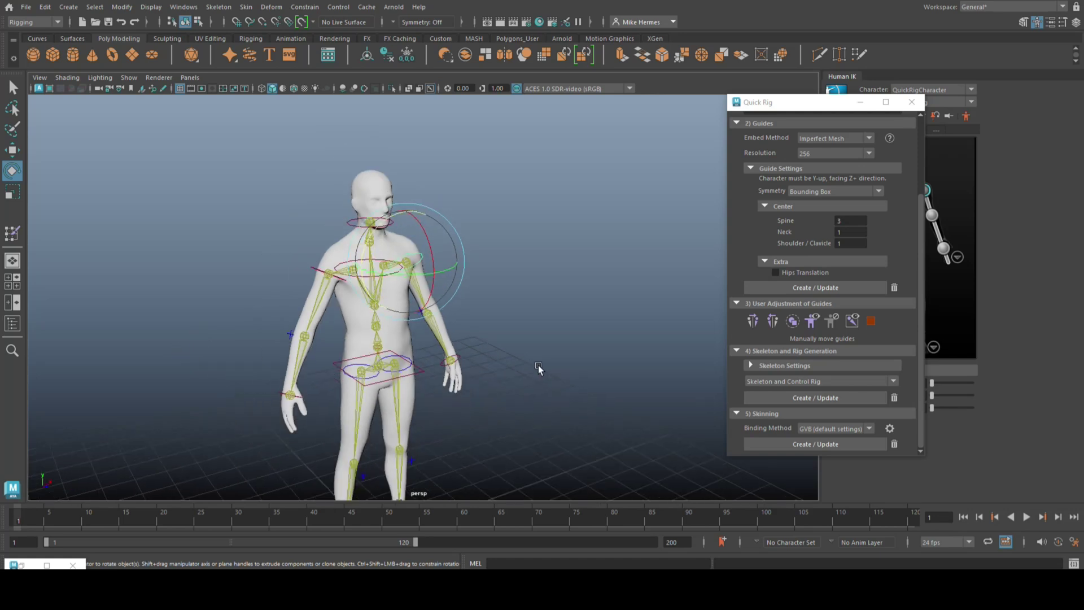
{"action": "left_click_drag", "start_coordinate": [540, 375], "coordinate": [496, 358], "text": "alt"}
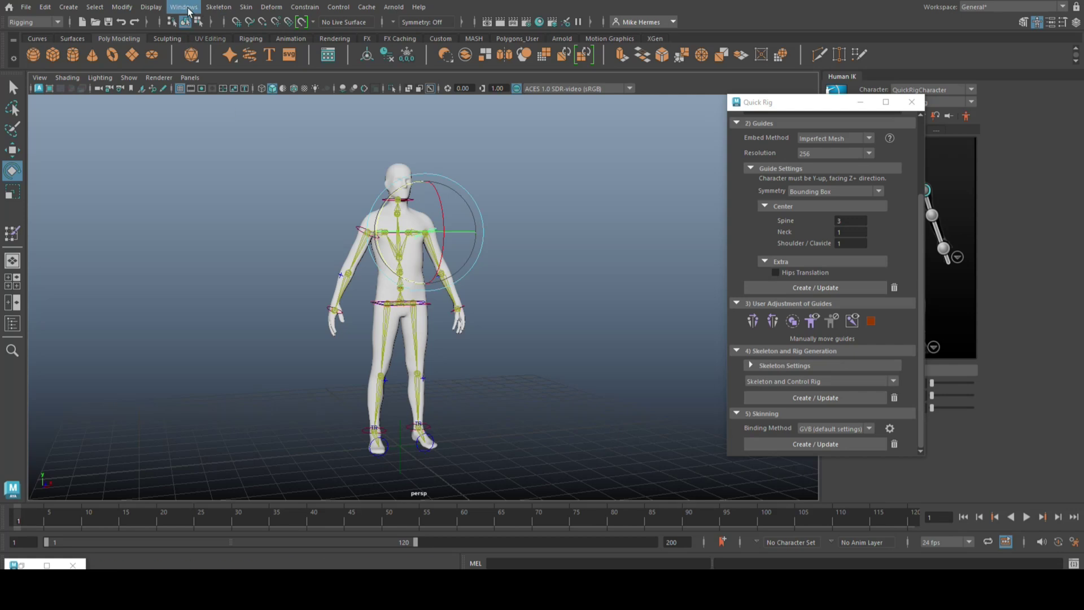
Reopen Quick Rig in Step-By-Step mode, reapply 5) Skinning to HumanBody, and close the window.
{"action": "left_click", "coordinate": [218, 7]}
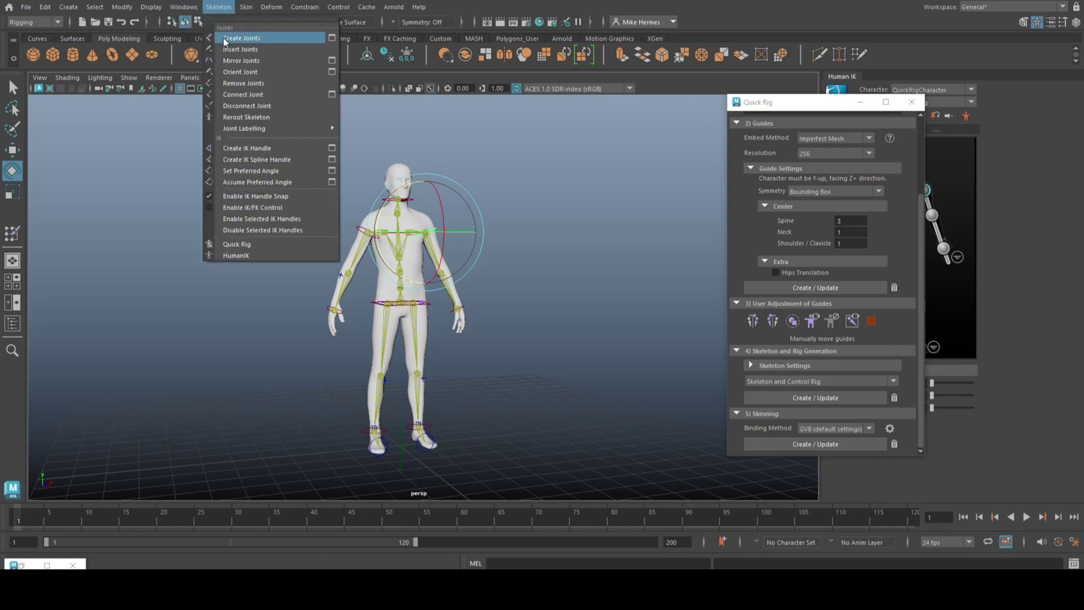
{"action": "left_click", "coordinate": [263, 245]}
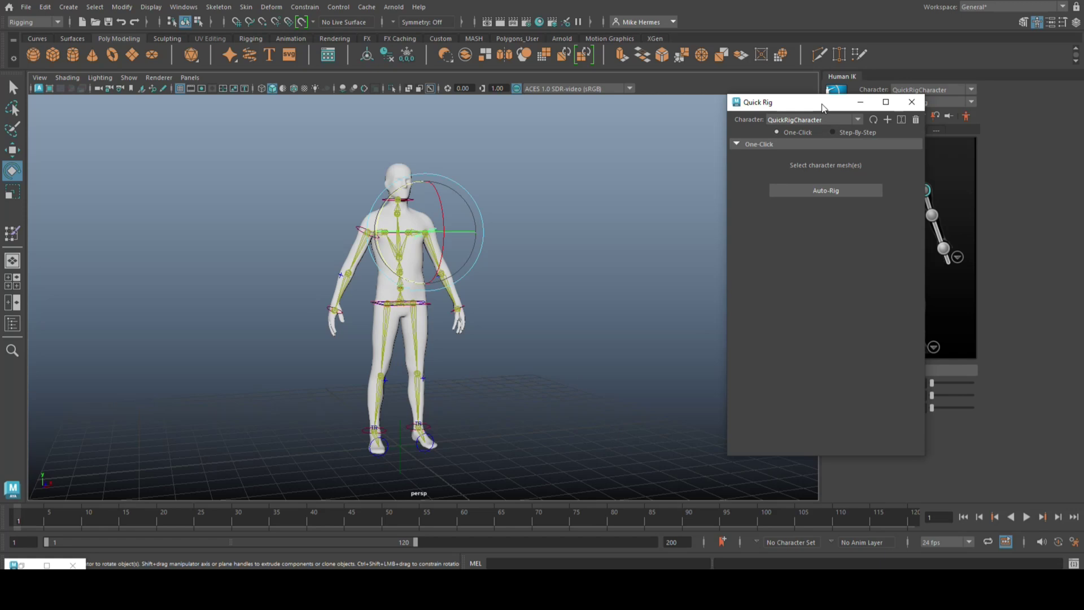
{"action": "left_click_drag", "start_coordinate": [823, 107], "coordinate": [214, 133]}
{"action": "left_click", "coordinate": [225, 158]}
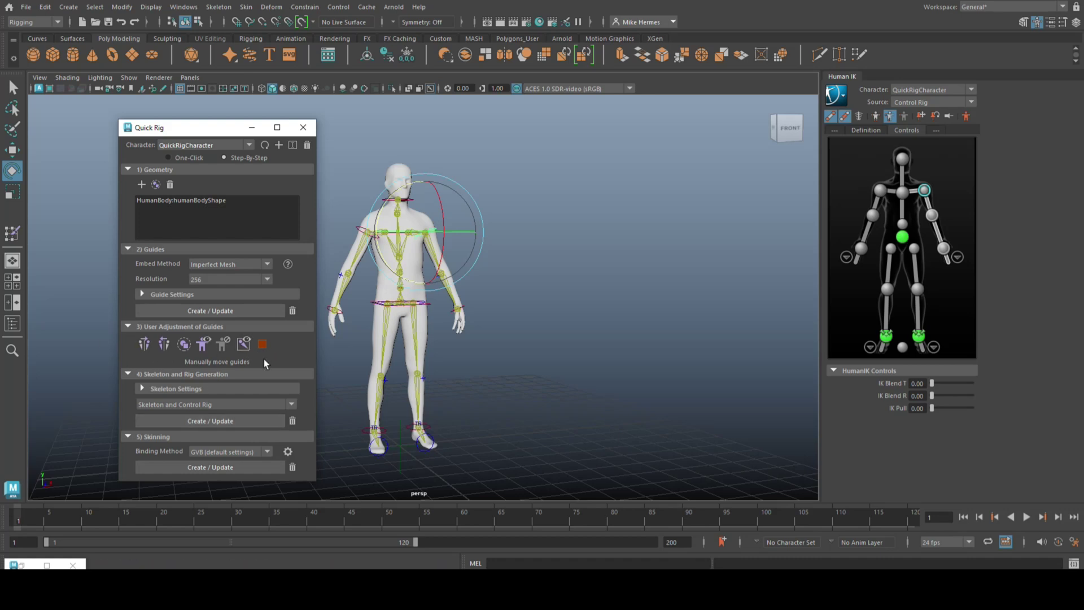
{"action": "left_click", "coordinate": [201, 470]}
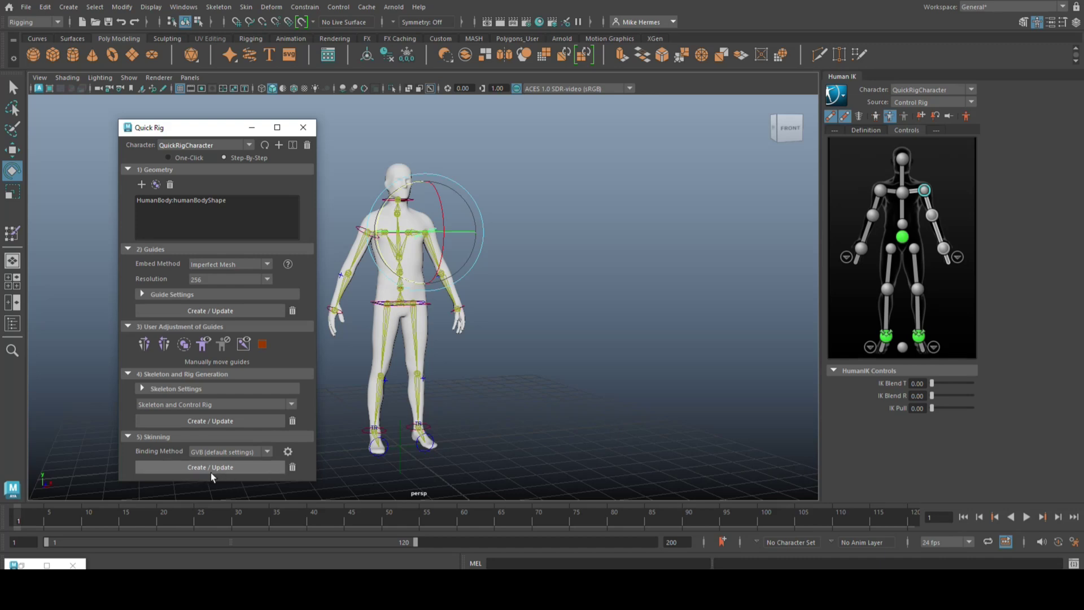
{"action": "left_click", "coordinate": [252, 127]}
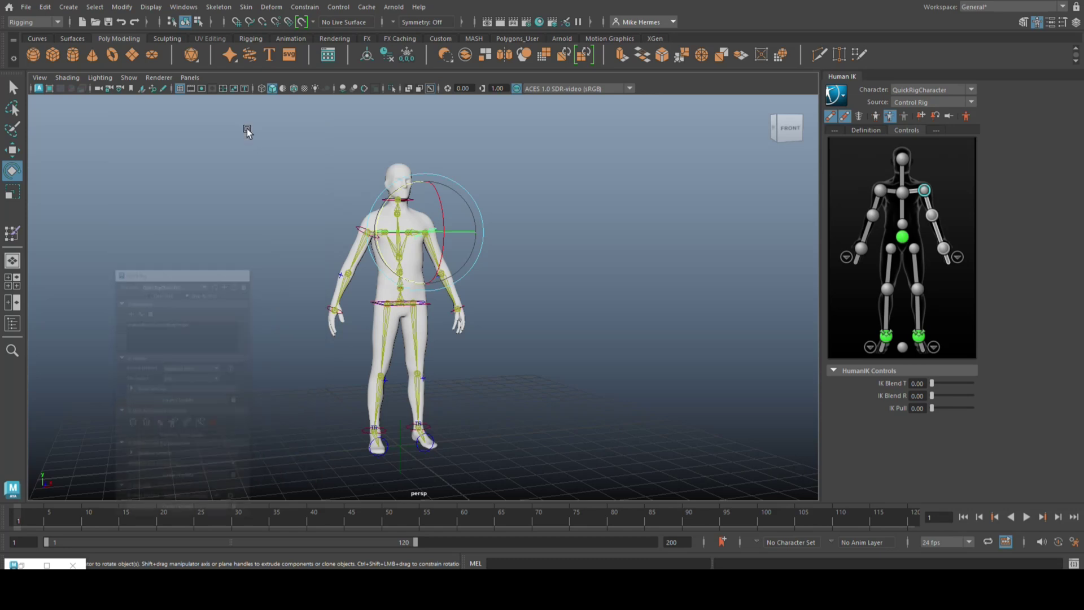
Activate Skin > Paint Skin Weights and put its Tool Settings window away.
{"action": "left_click", "coordinate": [241, 9]}
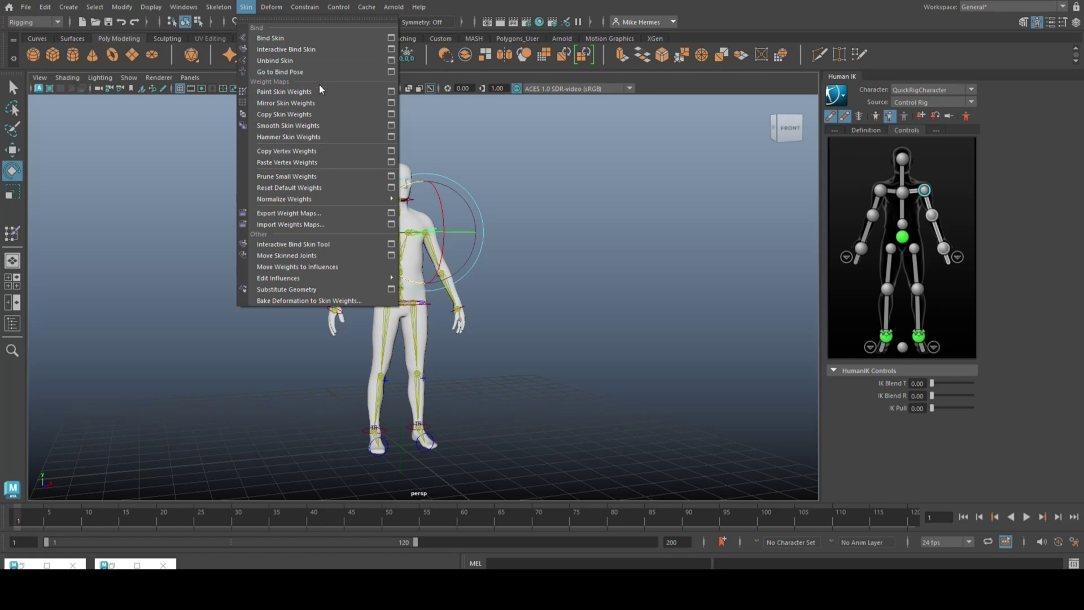
{"action": "left_click", "coordinate": [390, 92]}
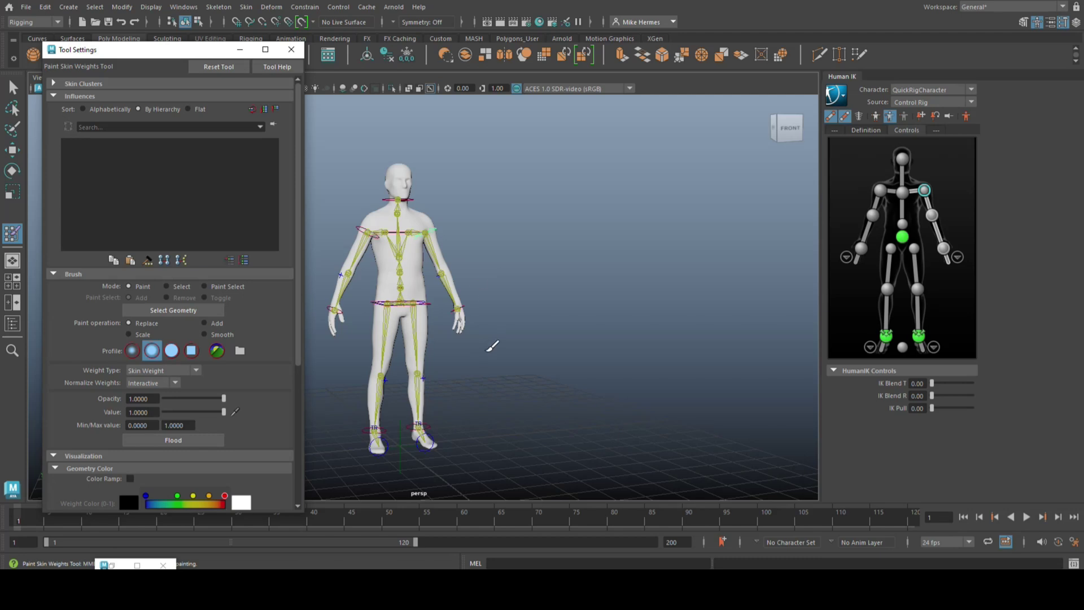
{"action": "left_click", "coordinate": [240, 50]}
{"action": "scroll", "coordinate": [600, 325], "scroll_direction": "down", "scroll_amount": 2}
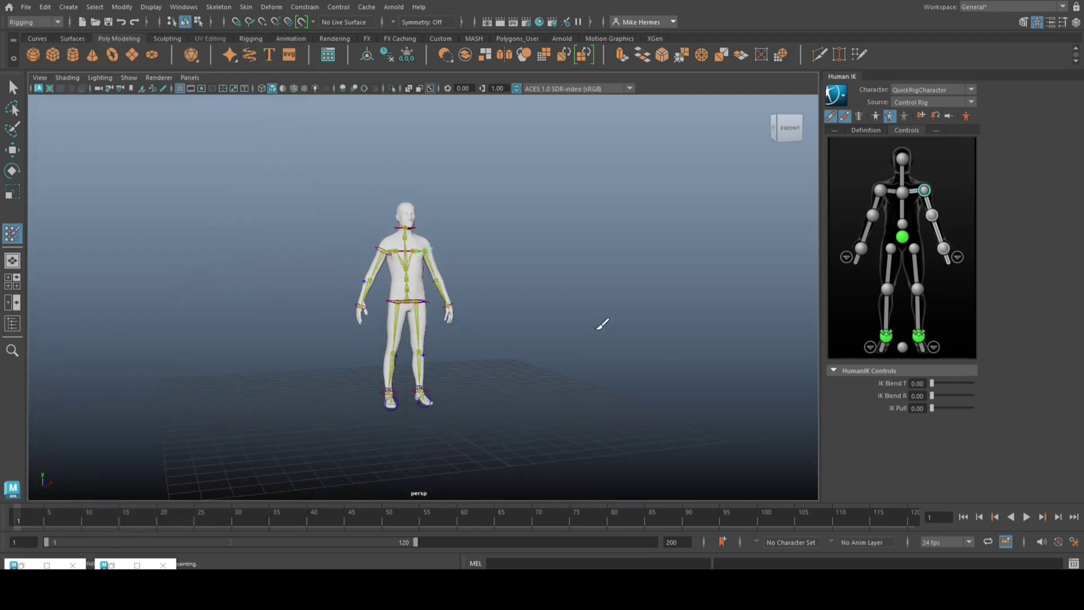
{"action": "scroll", "coordinate": [602, 325], "scroll_direction": "up", "scroll_amount": 2}
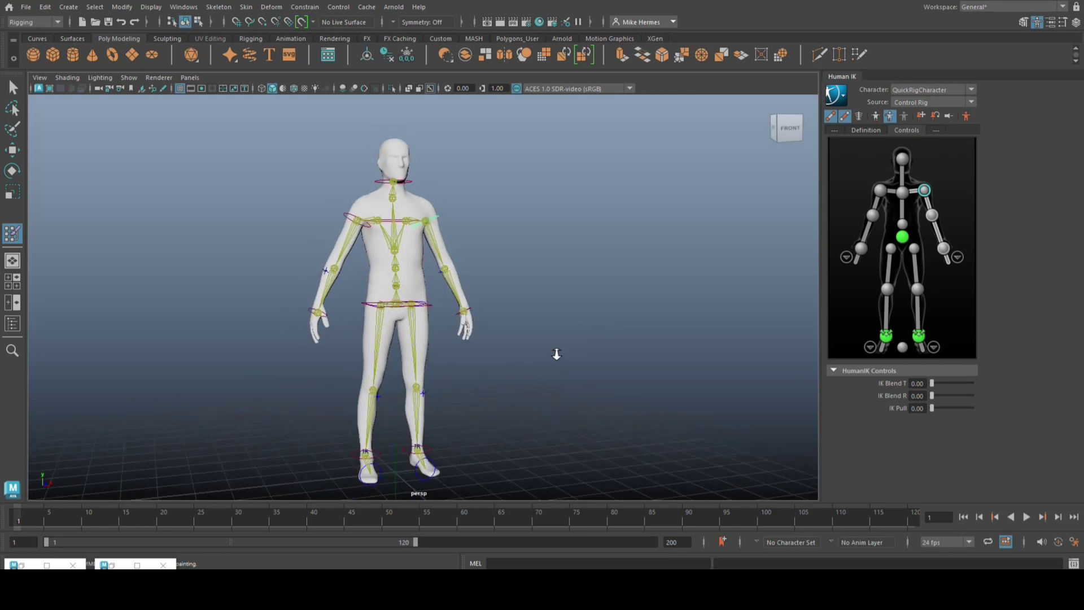
{"action": "middle_click_drag", "start_coordinate": [556, 356], "coordinate": [539, 342], "text": "alt"}
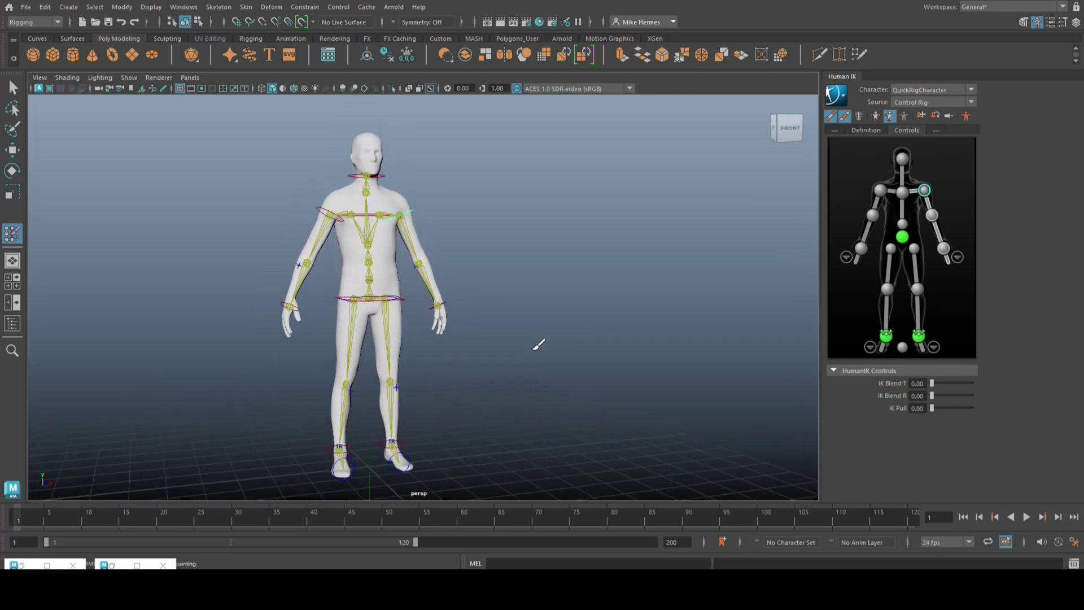